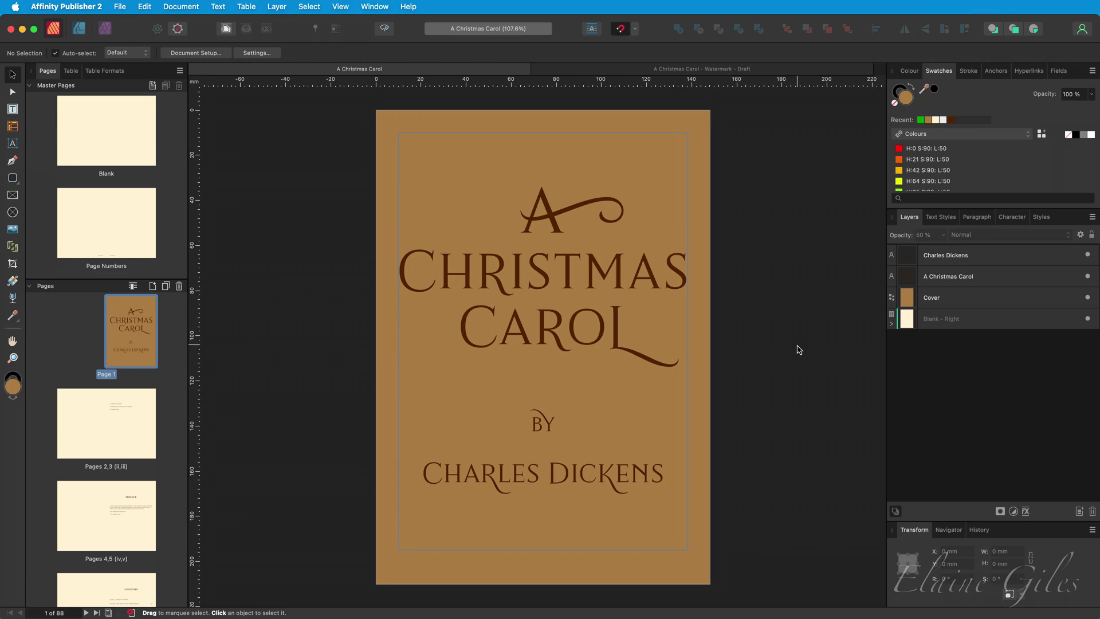
Copy the DRAFT stamp from the Watermark – Draft document onto both pages of the Blank master.
click(777, 70)
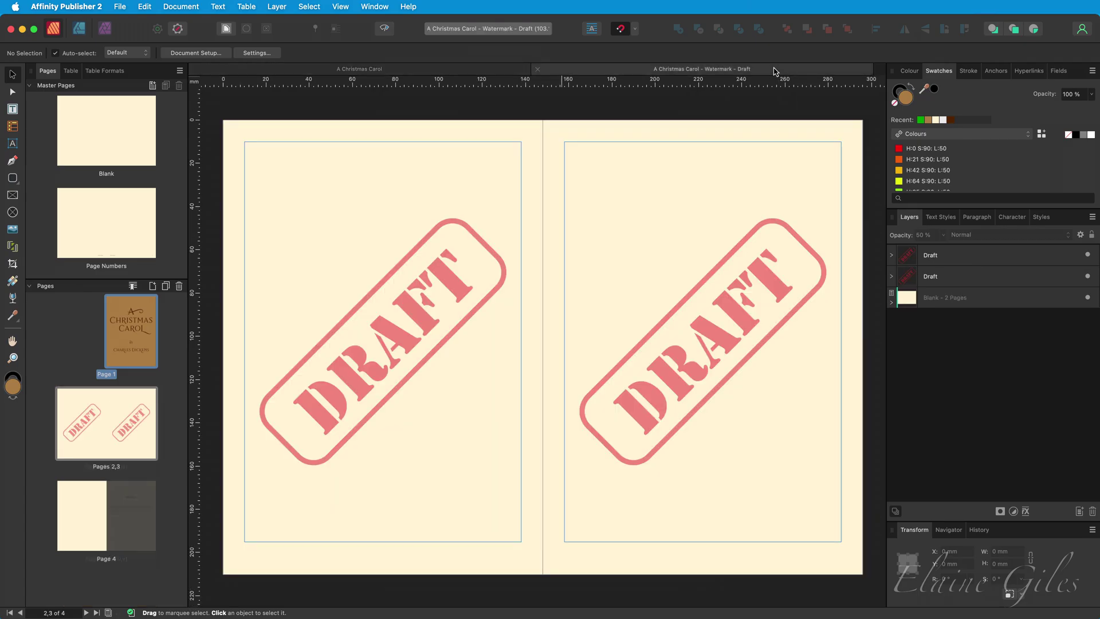
click(489, 287)
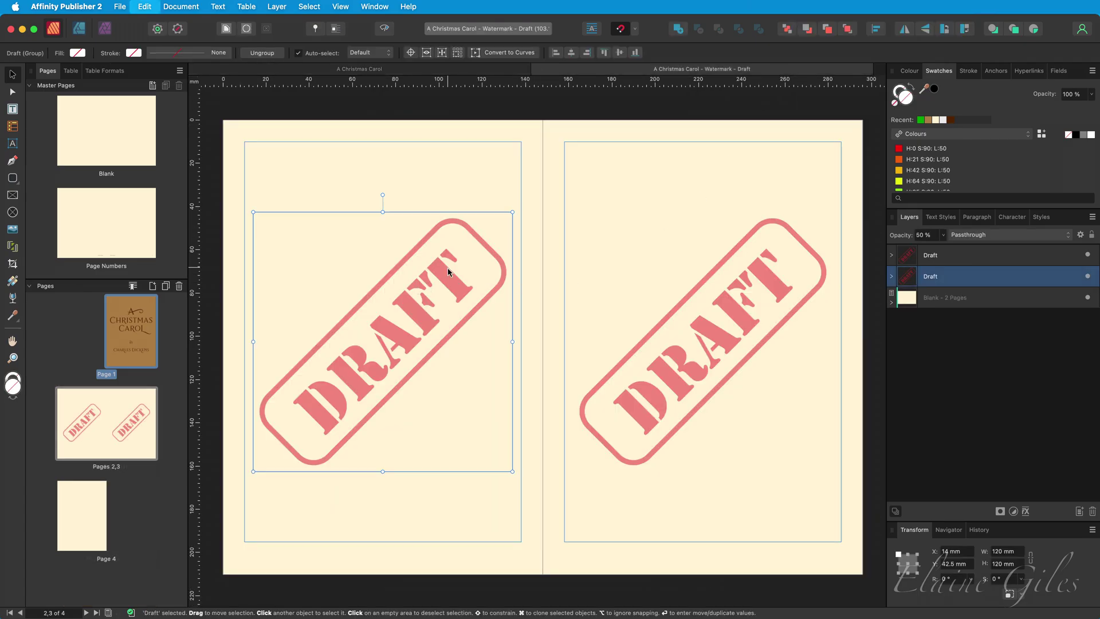
click(429, 72)
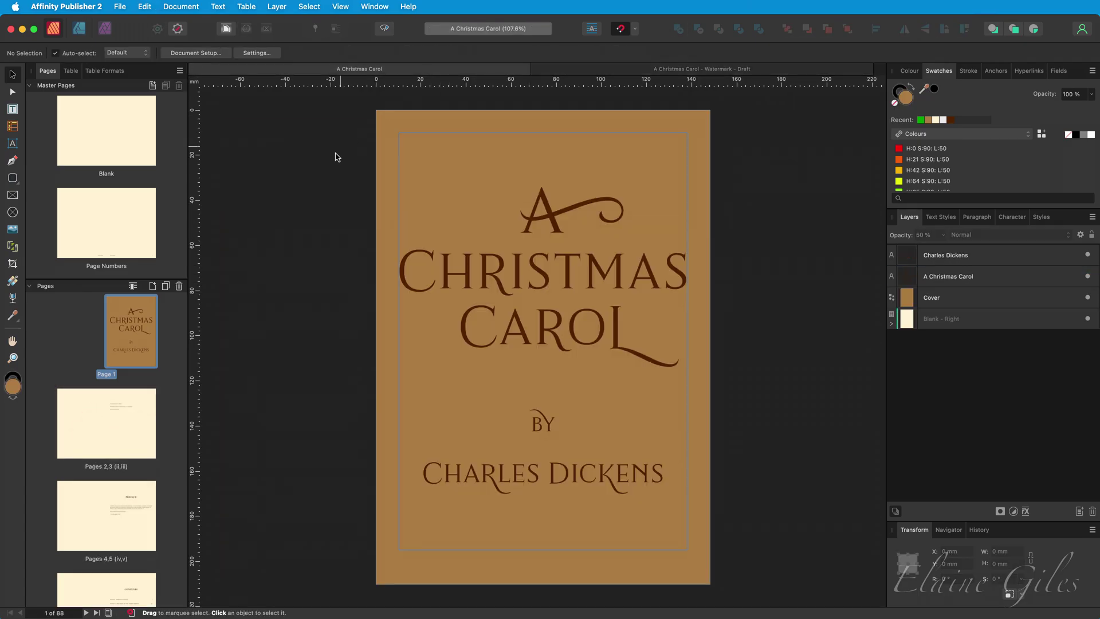
double_click(108, 135)
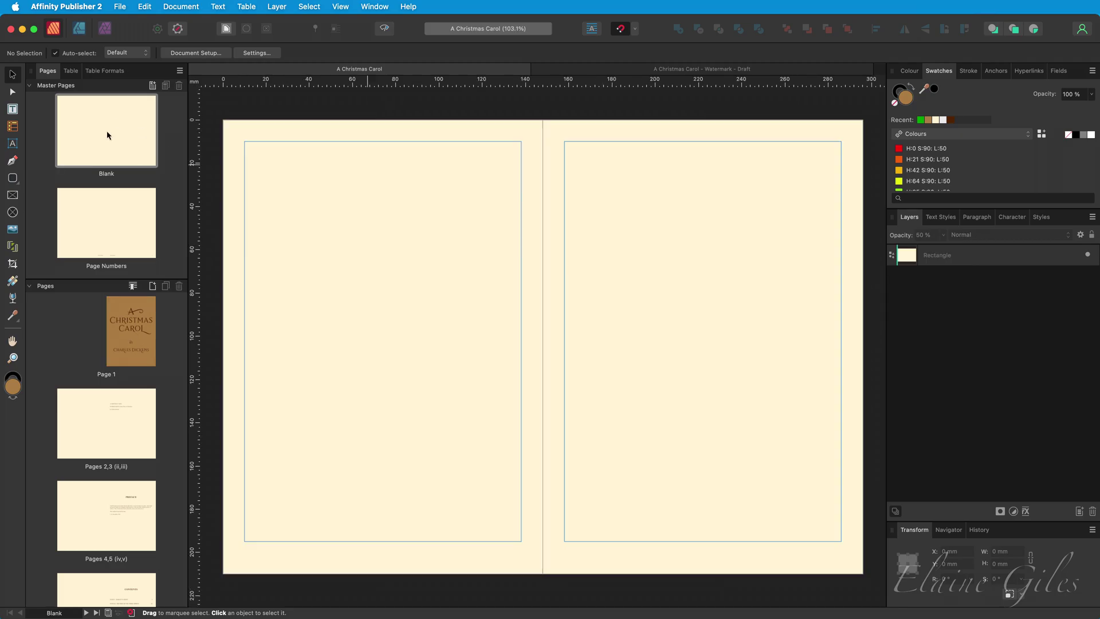
key(super+v)
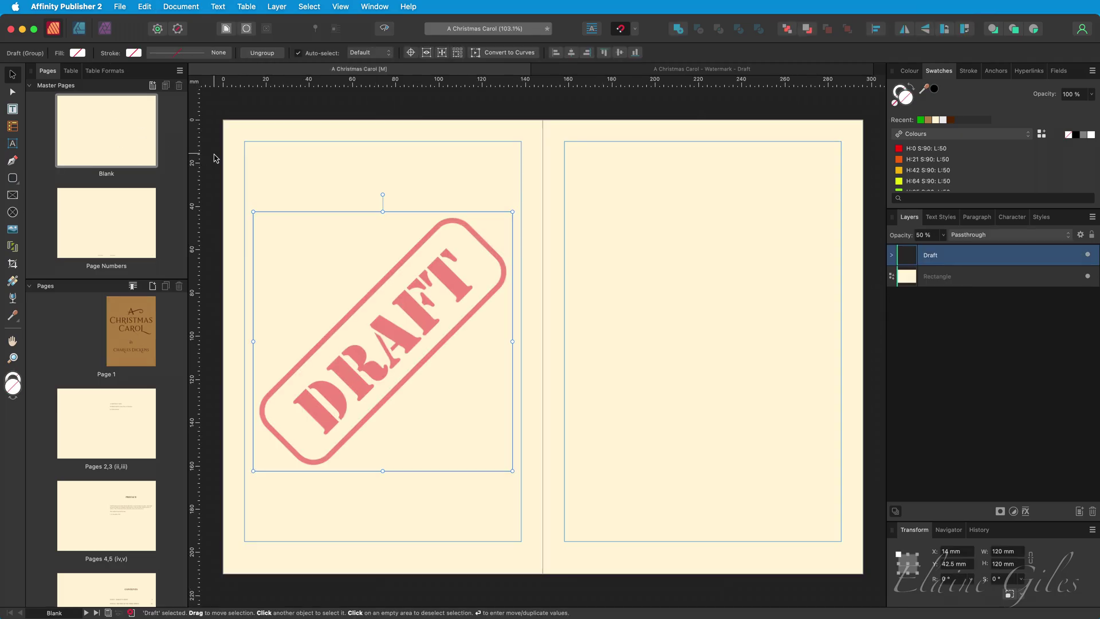
key(super+j)
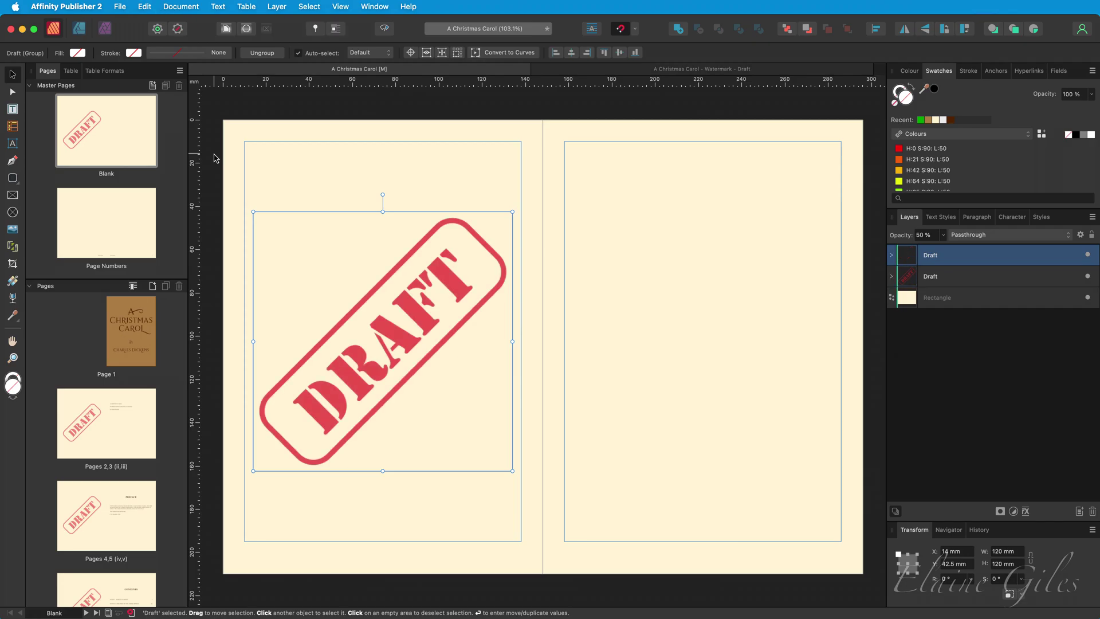
drag(432, 321, 751, 317)
scroll(159, 368, down, 1)
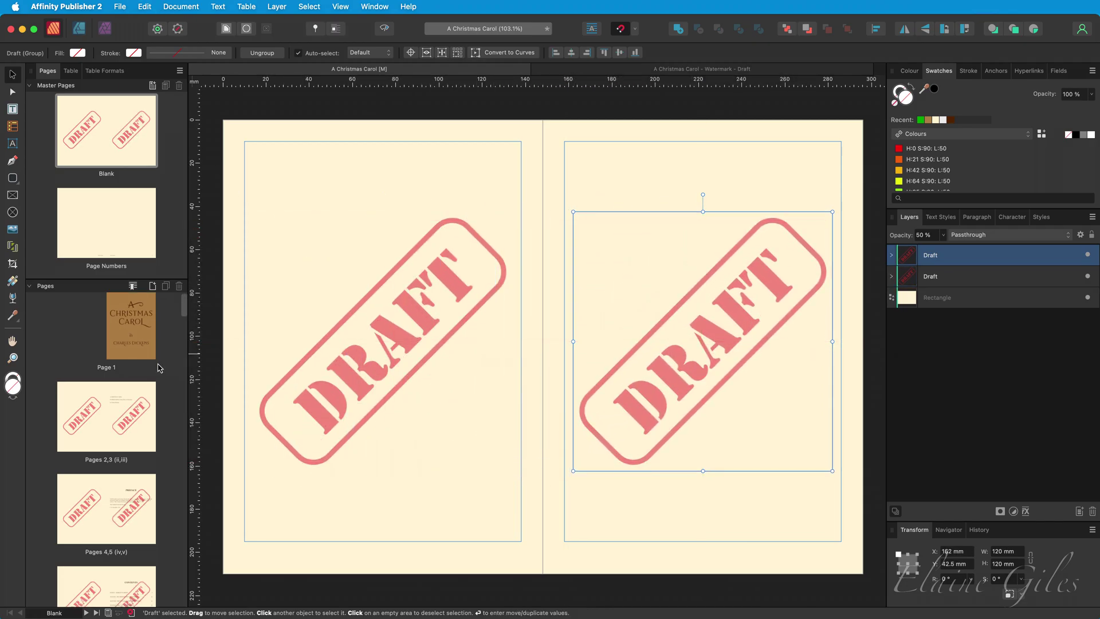
Inspect spreads 2–3, 4–5, 8–9 and 10–11 to see which show the DRAFT stamp.
scroll(158, 368, down, 3)
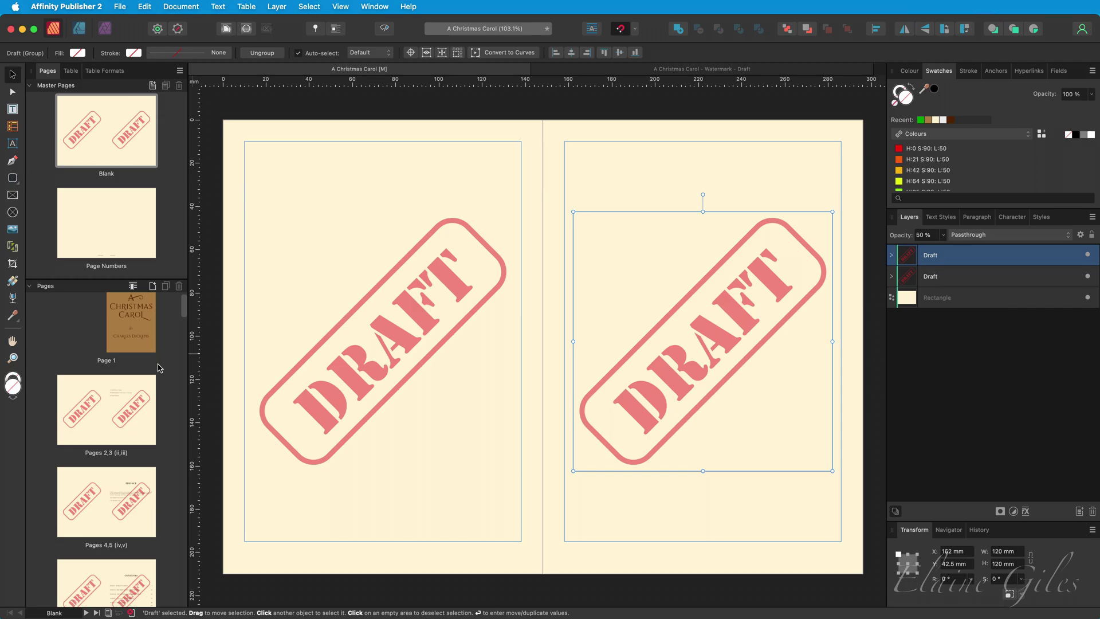
double_click(103, 357)
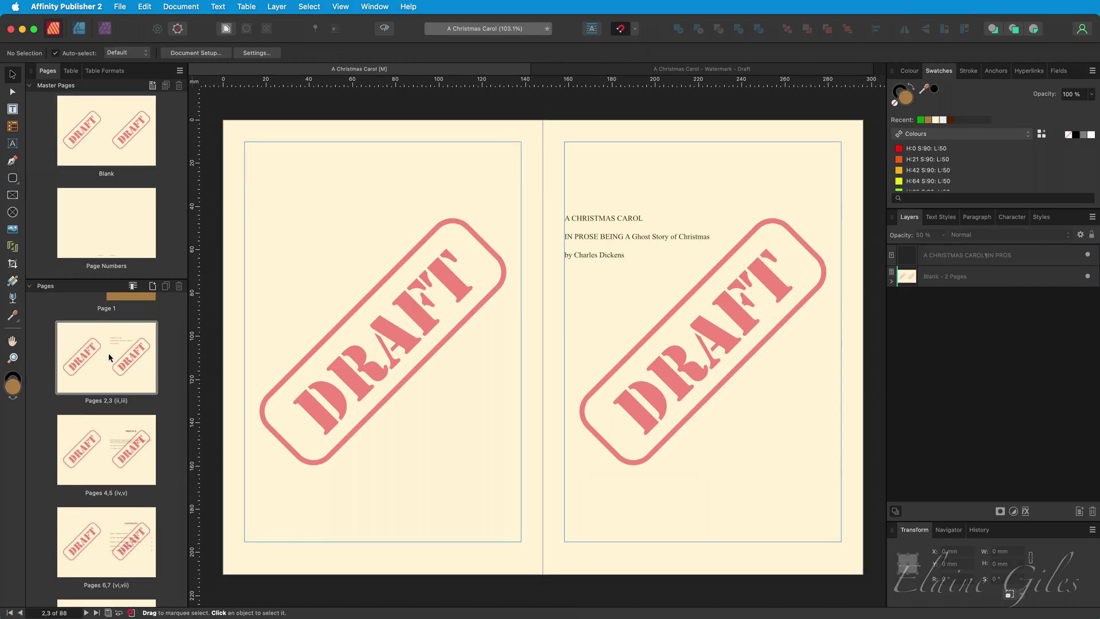
double_click(105, 451)
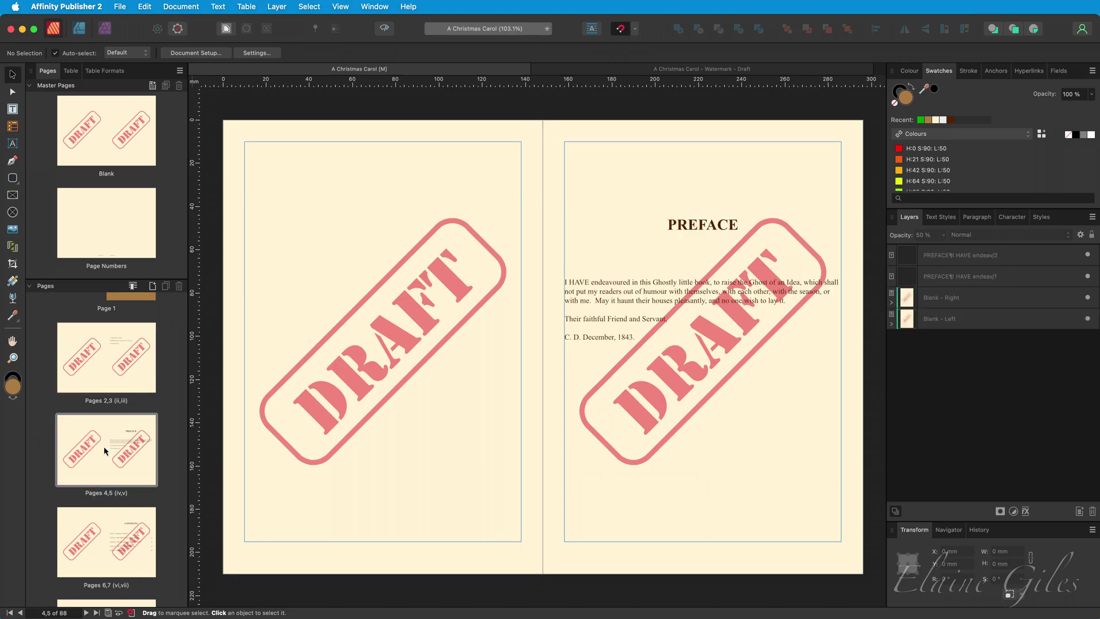
scroll(105, 451, down, 2)
scroll(105, 451, down, 5)
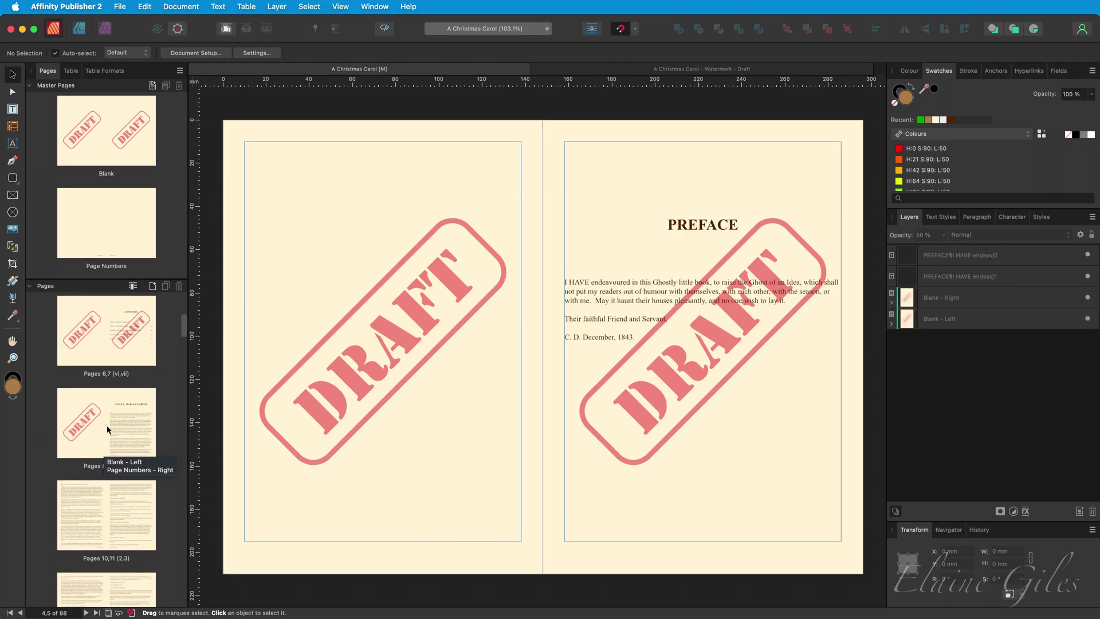
double_click(104, 427)
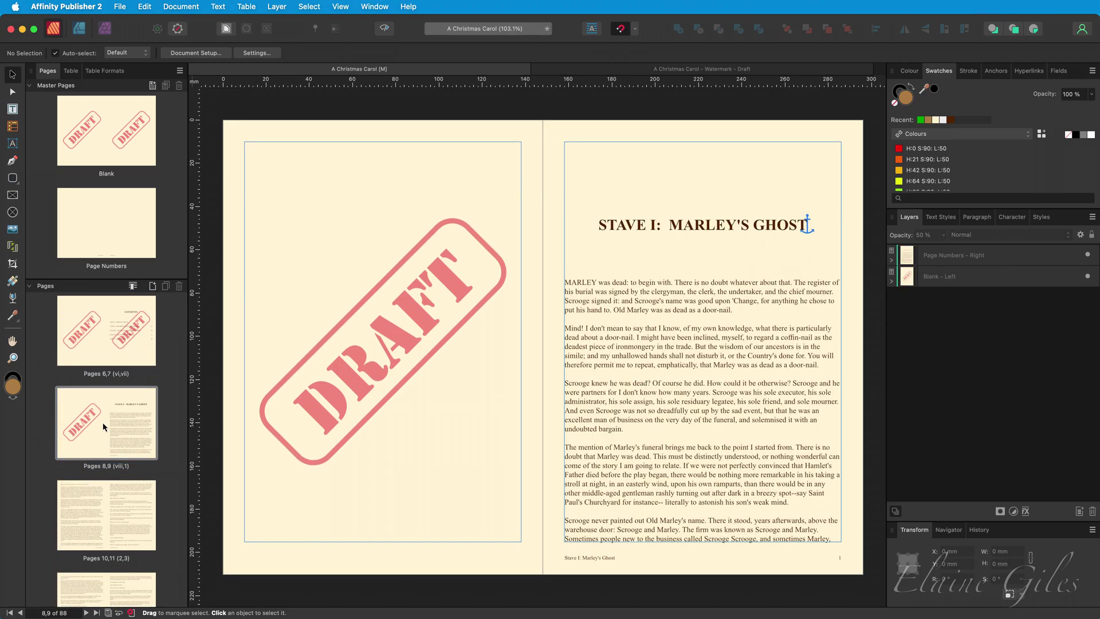
double_click(108, 511)
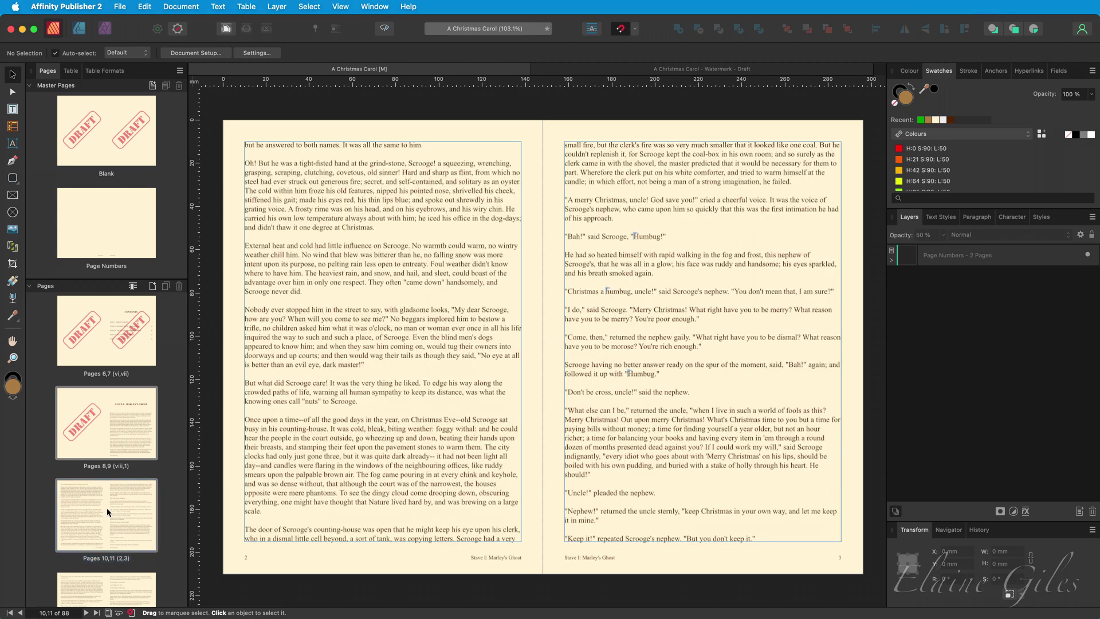
Place the DRAFT stamp on both the left and right pages of the Page Numbers master.
double_click(109, 224)
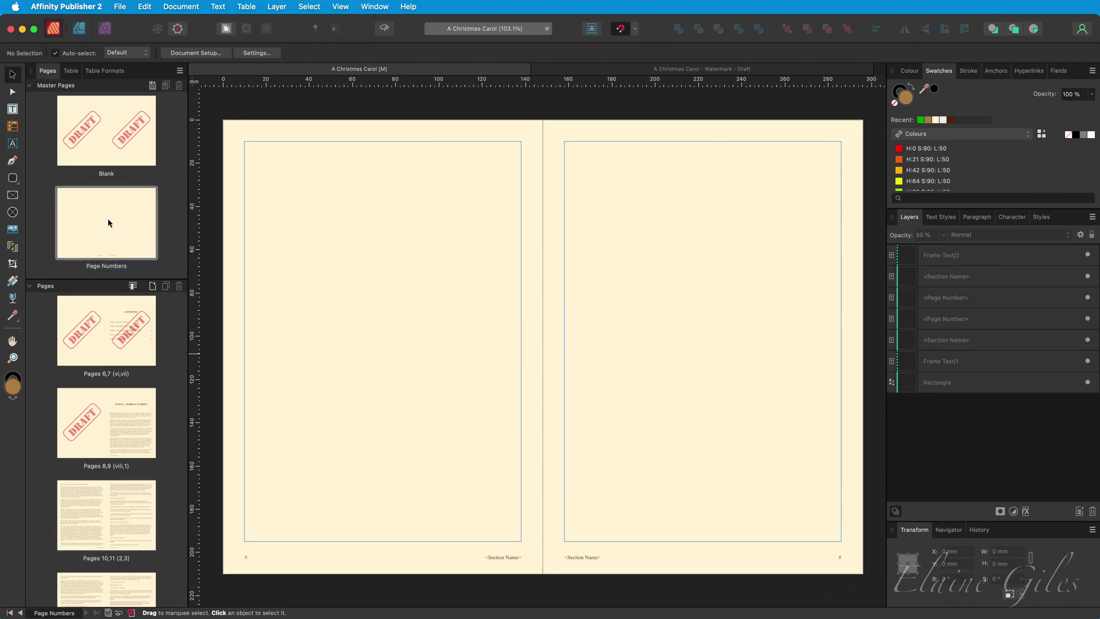
key(super+z)
key(super+j)
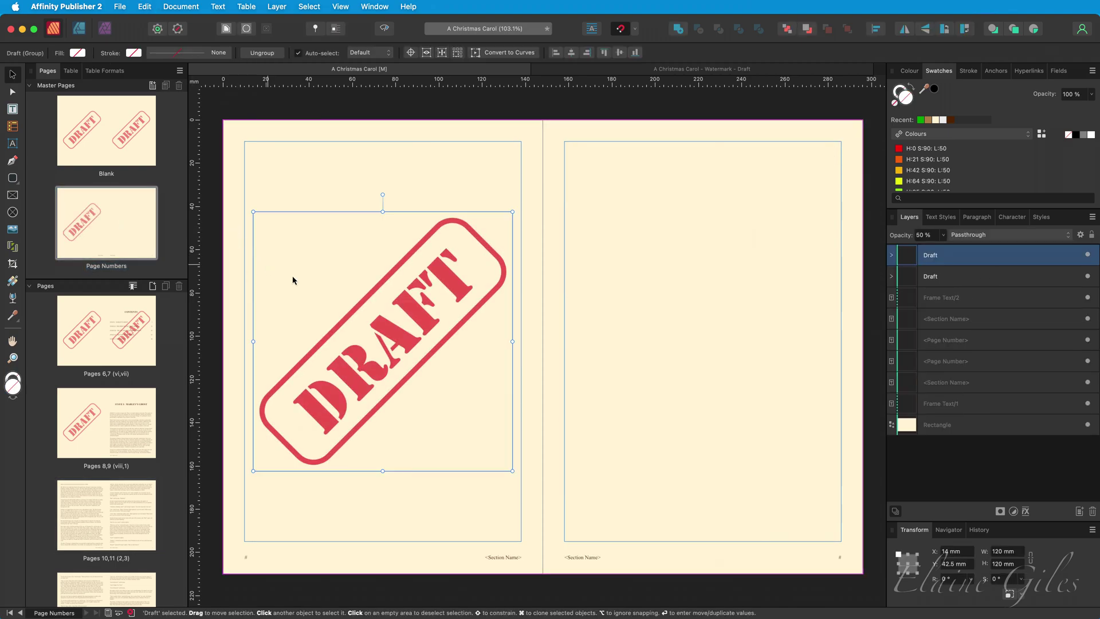
drag(436, 314, 737, 319)
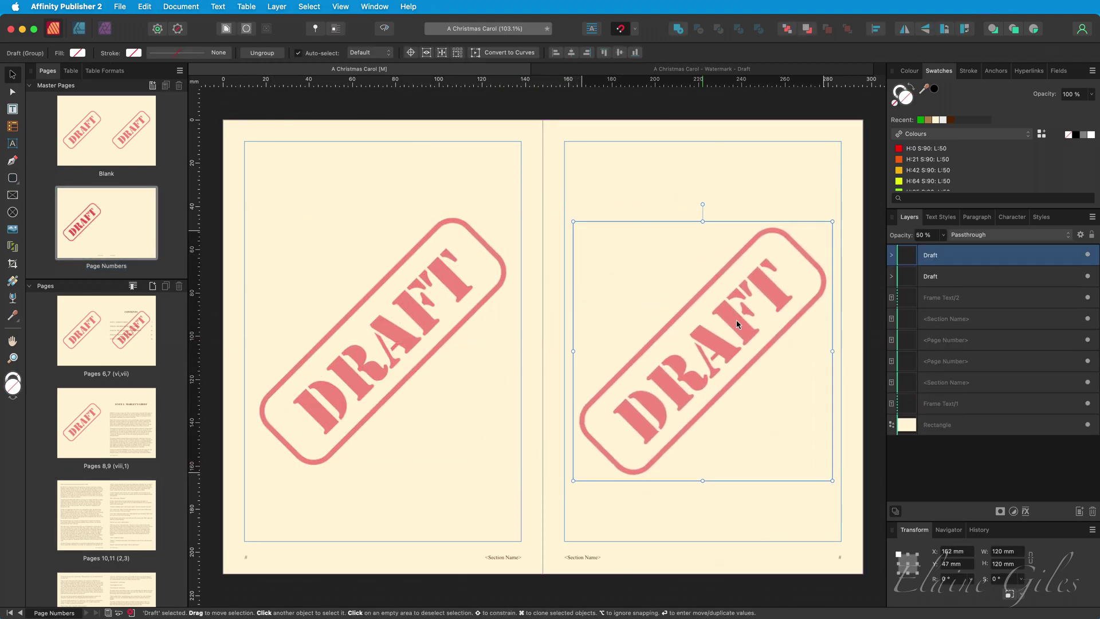
Confirm spreads 10–11 and 12–13 show the stamps, then return to the Blank master.
double_click(103, 528)
scroll(103, 528, down, 2)
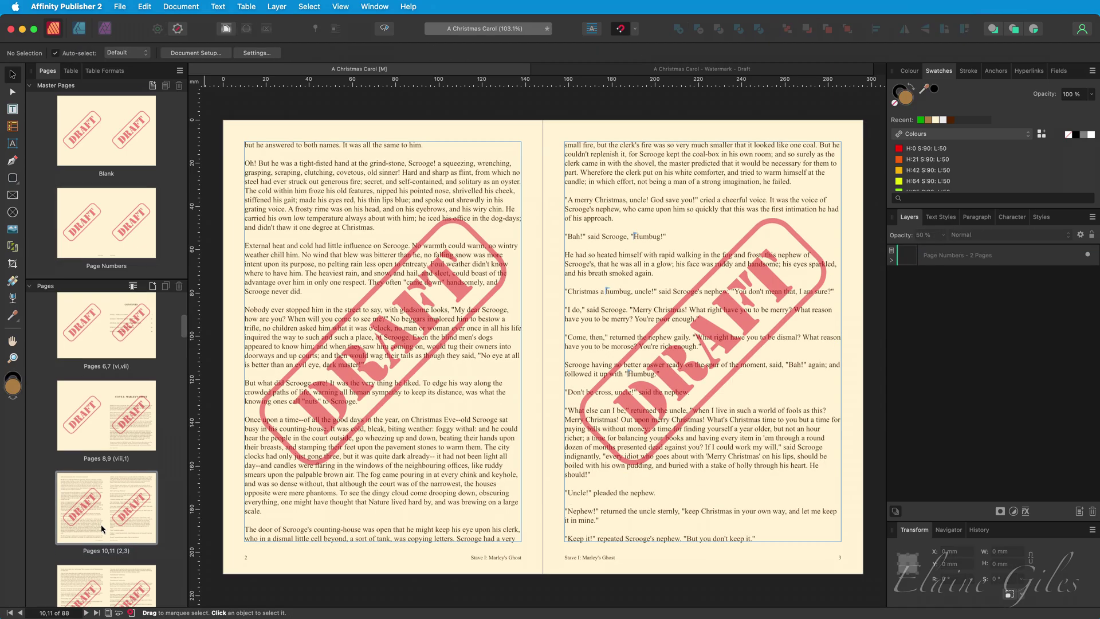
double_click(102, 532)
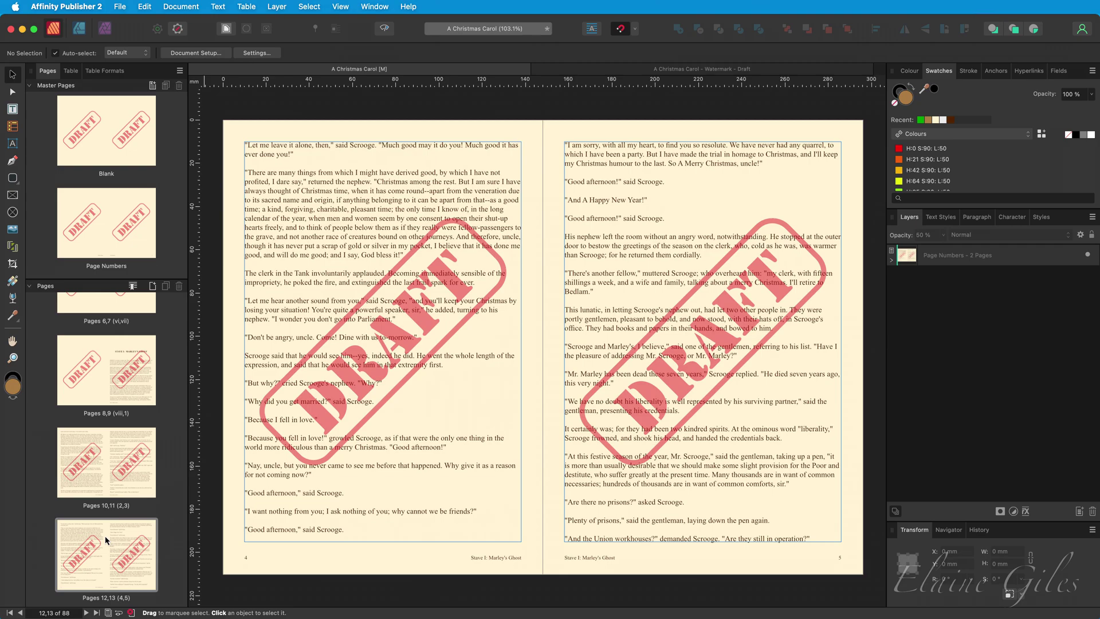
double_click(106, 141)
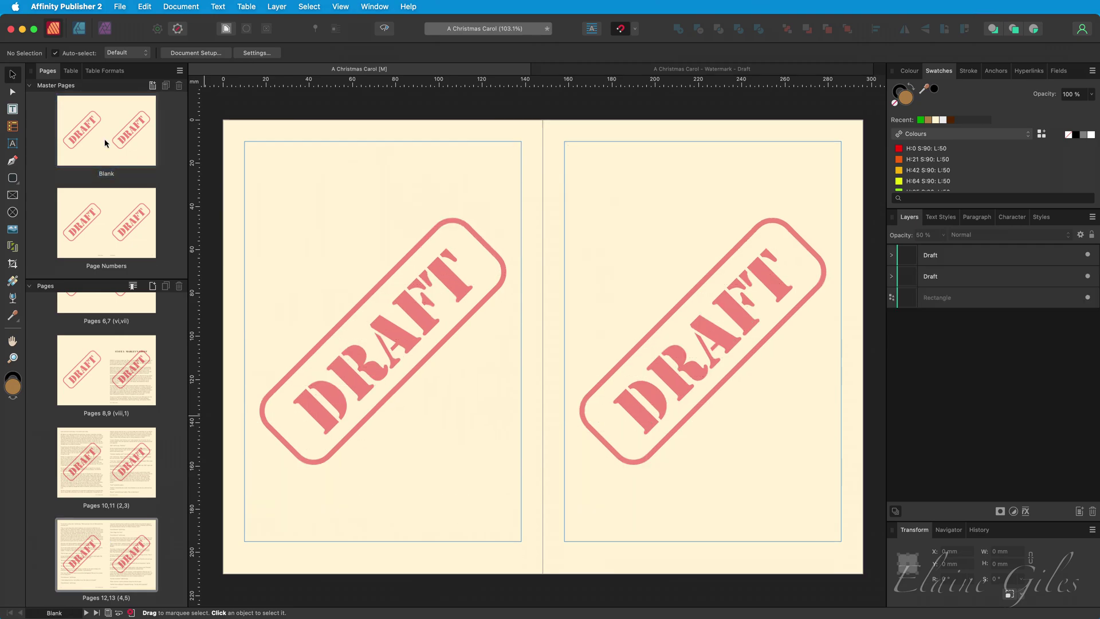
Delete the left and right DRAFT stamps from both the Blank and Page Numbers masters.
click(705, 335)
key(Delete)
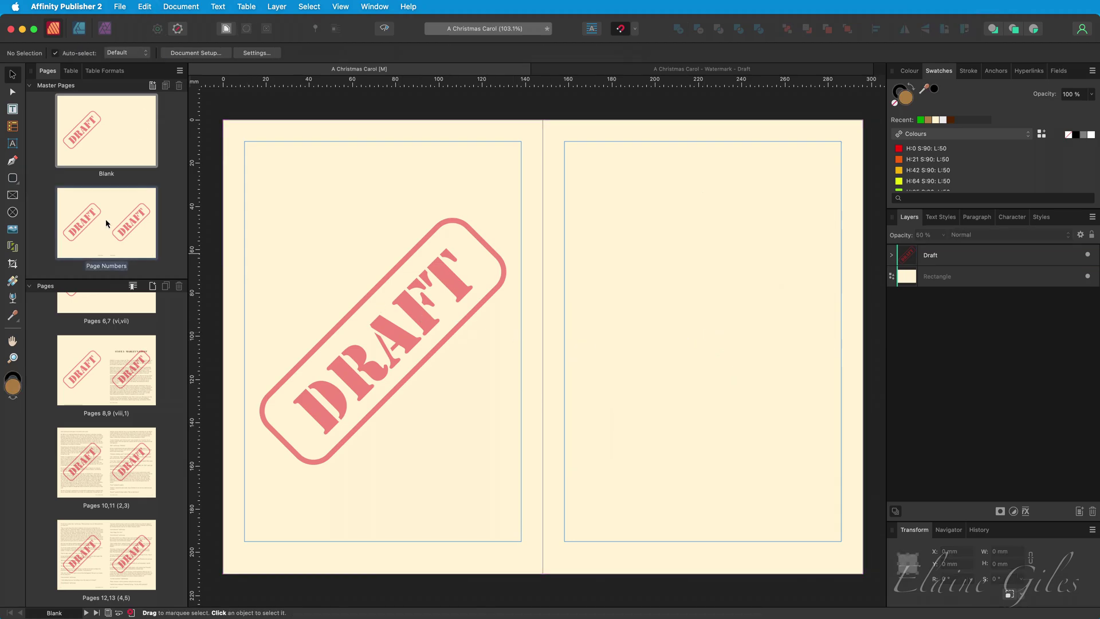
double_click(106, 223)
click(436, 338)
key(Delete)
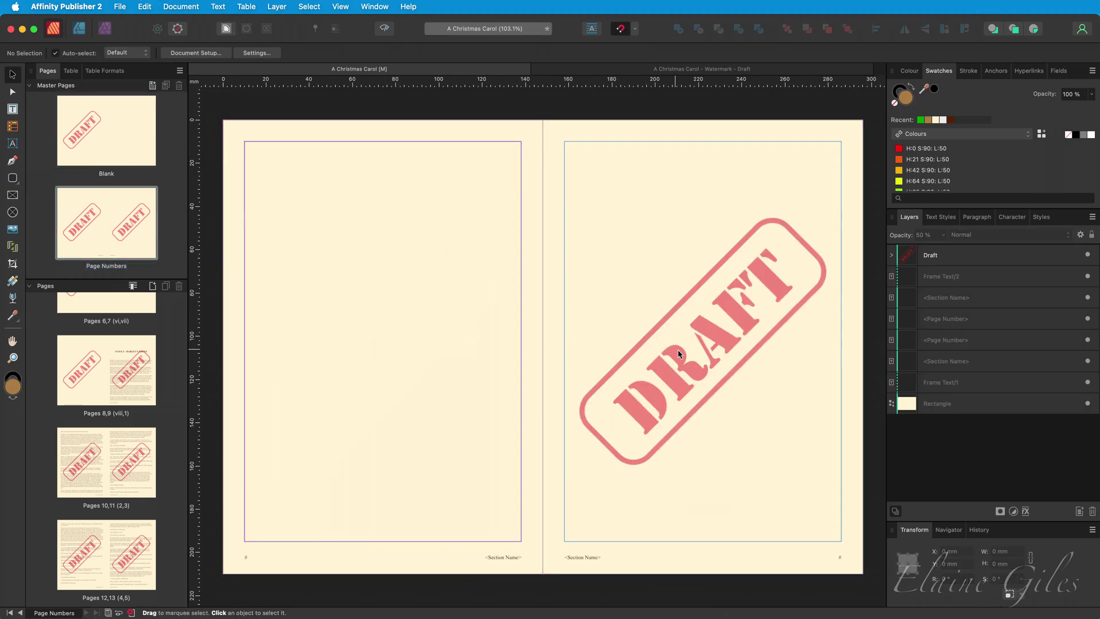
click(678, 350)
key(Delete)
double_click(106, 132)
click(384, 342)
key(Delete)
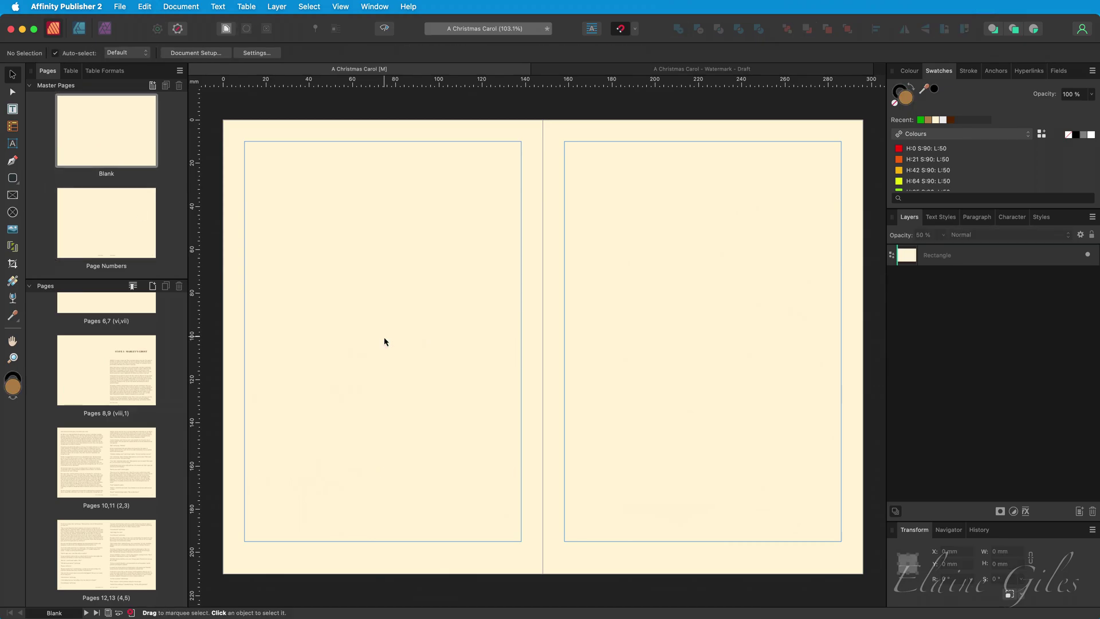
Fill the Page Numbers master's background rectangle with the orange H:21 S:90 L:50 swatch.
drag(385, 323, 434, 368)
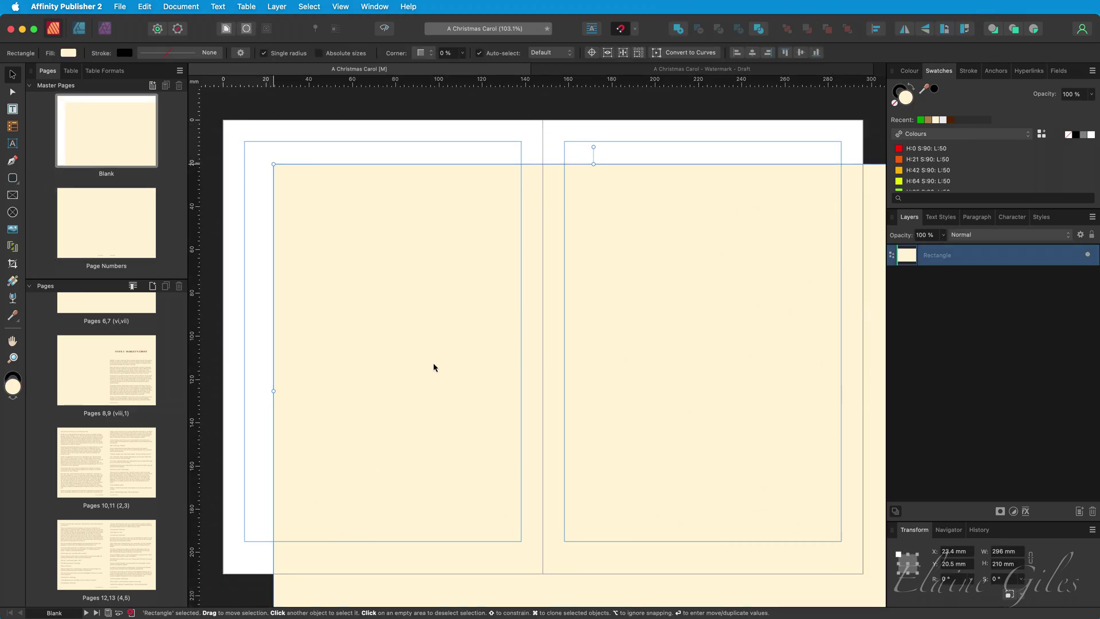
key(super+z)
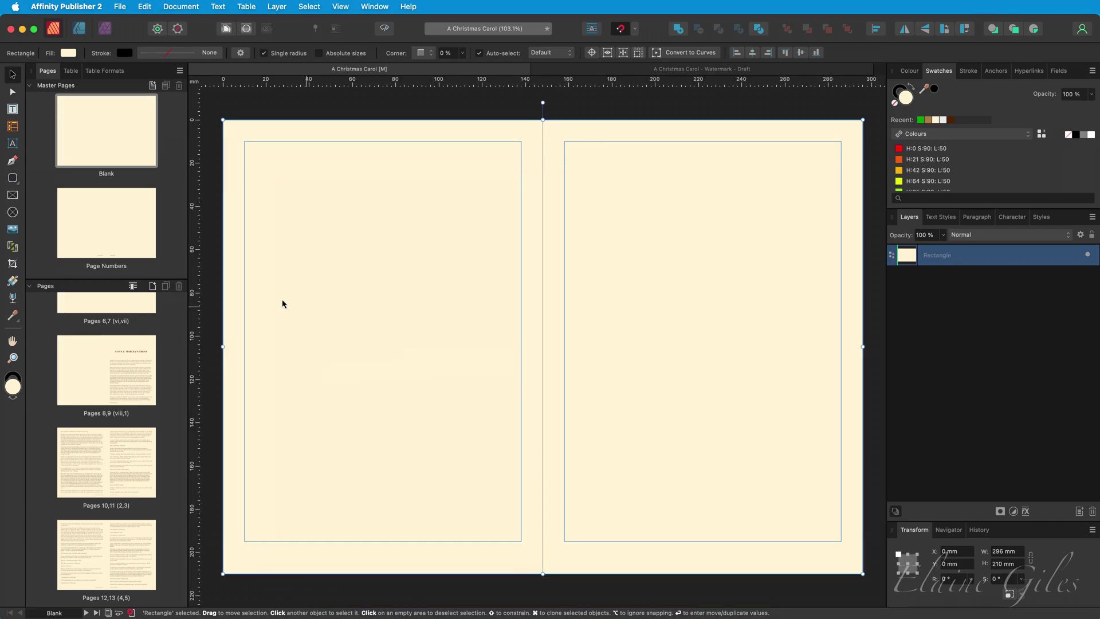
double_click(138, 233)
click(298, 271)
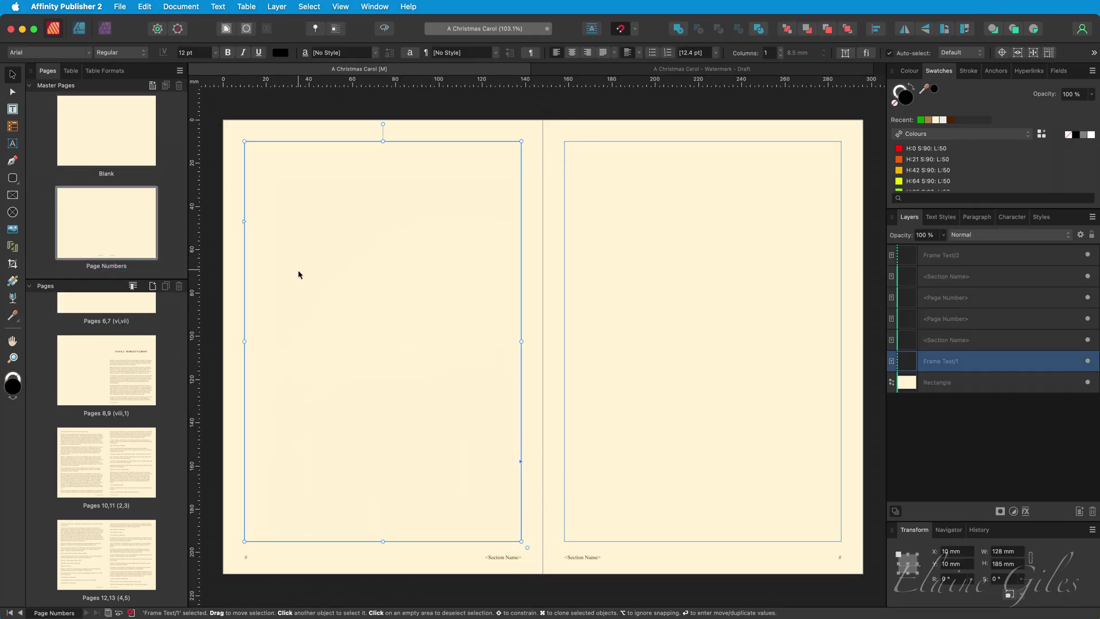
drag(234, 167, 309, 228)
key(super+z)
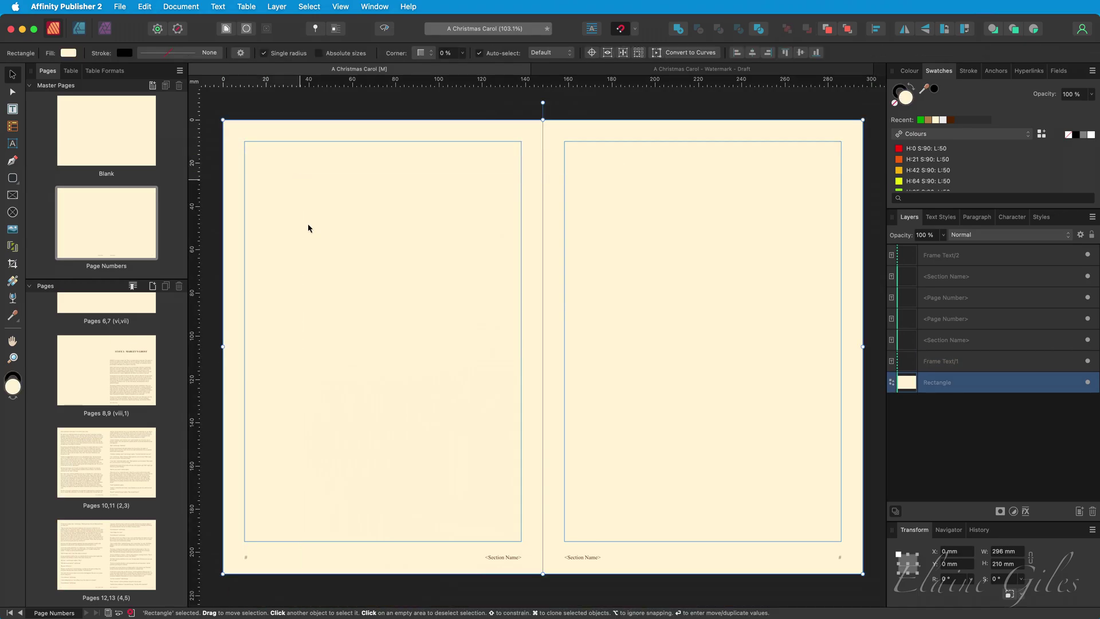
click(915, 162)
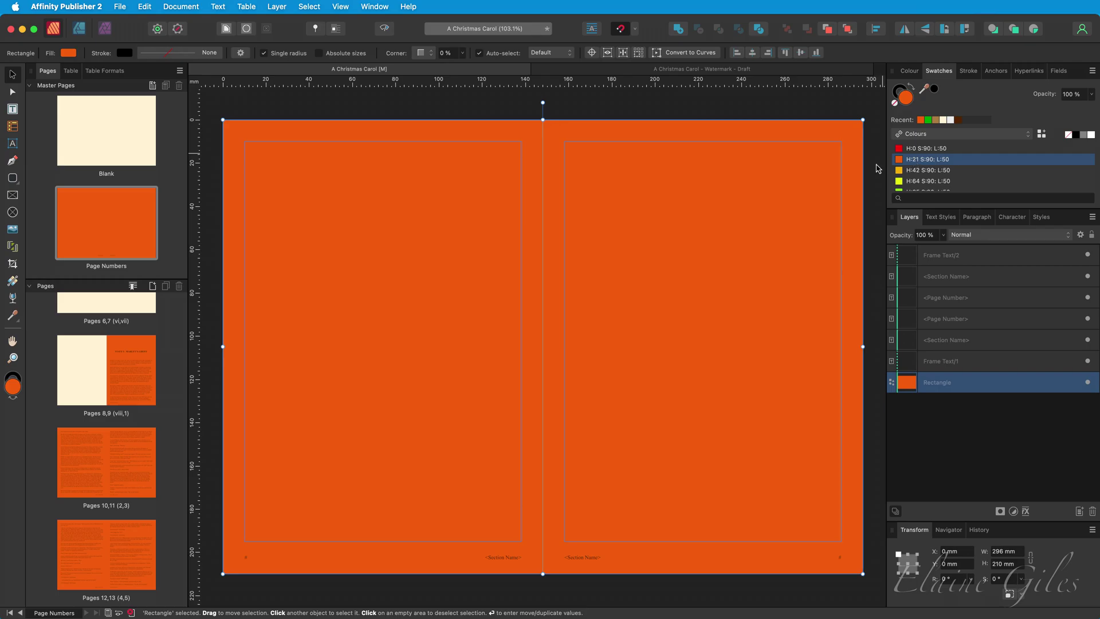
scroll(114, 459, up, 3)
scroll(116, 463, up, 5)
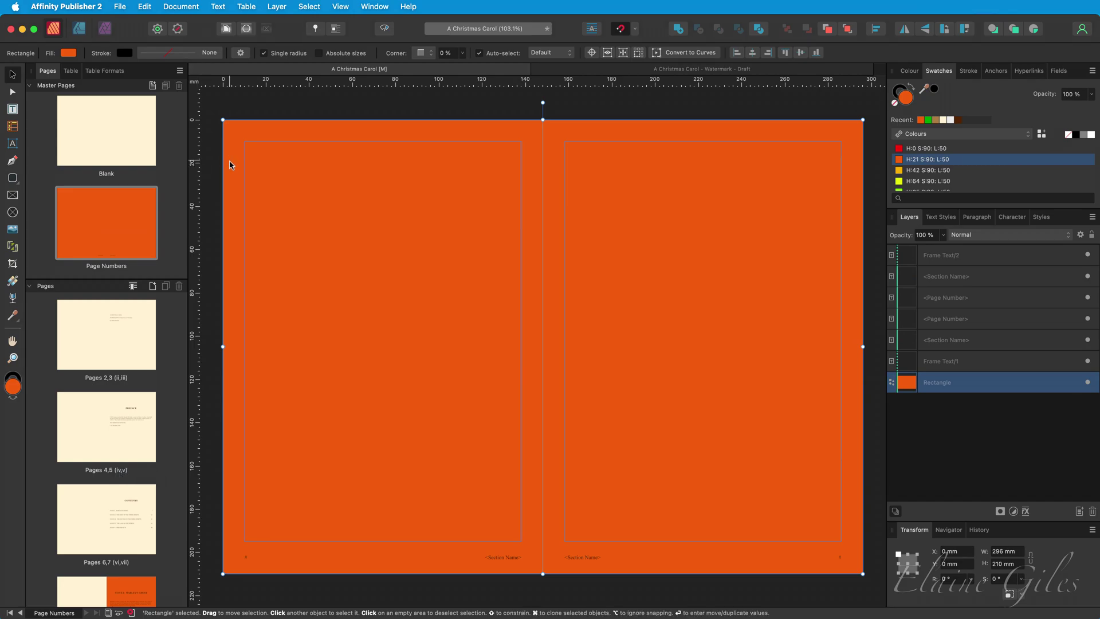
Delete the orange rectangle, then bring up the Blank master's A5 Spread Properties.
key(Delete)
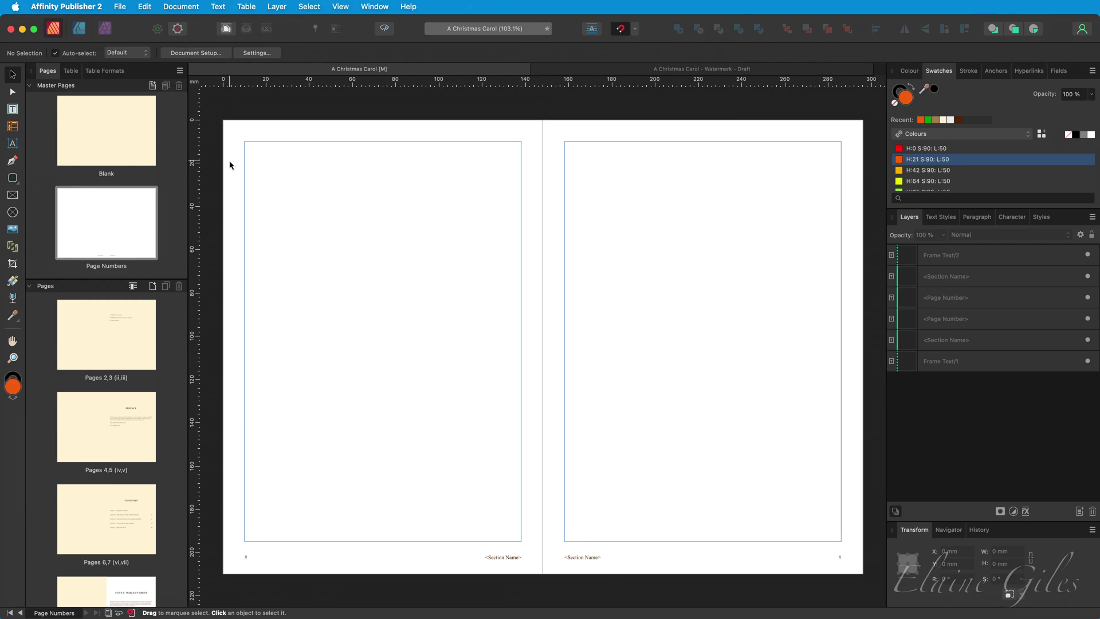
click(106, 133)
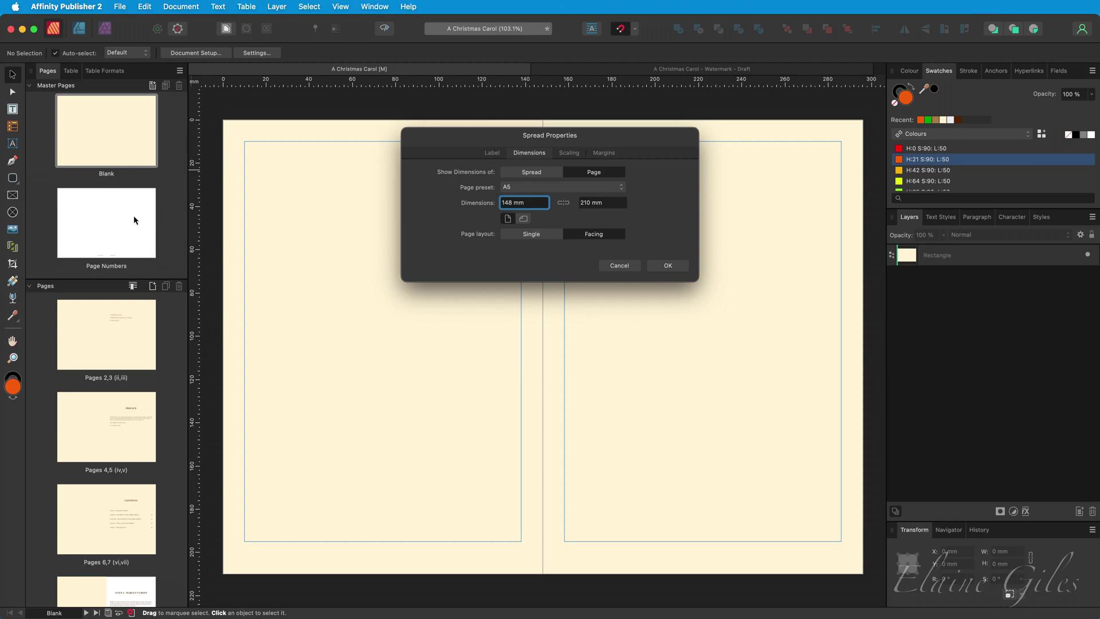
Give the Blank master the name 'Base' in its Spread Properties label settings.
click(491, 151)
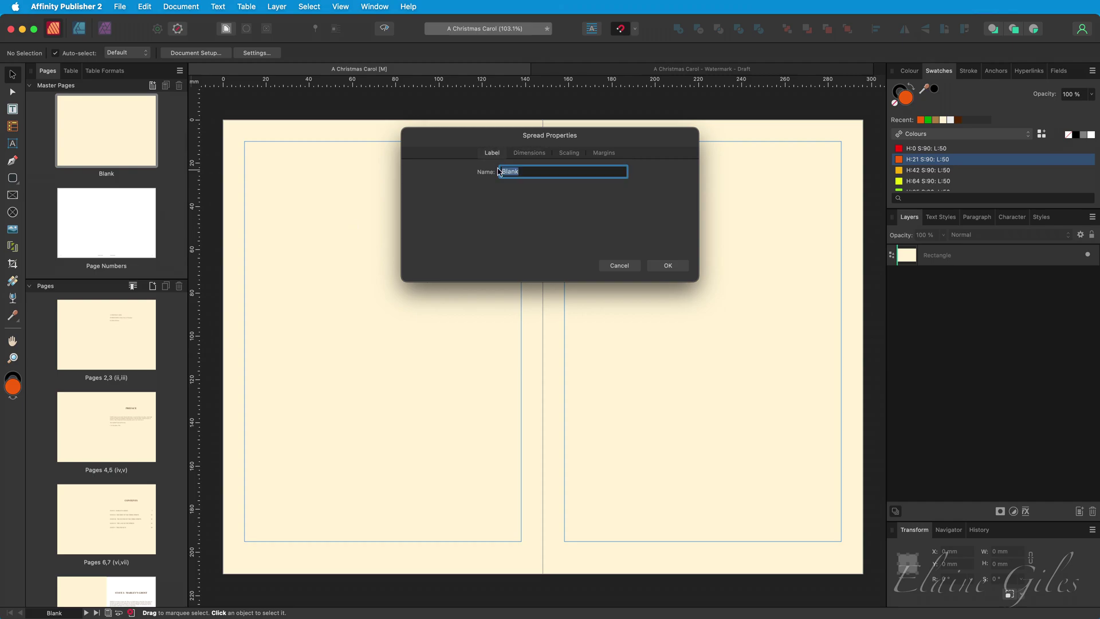
text(Base)
key(Return)
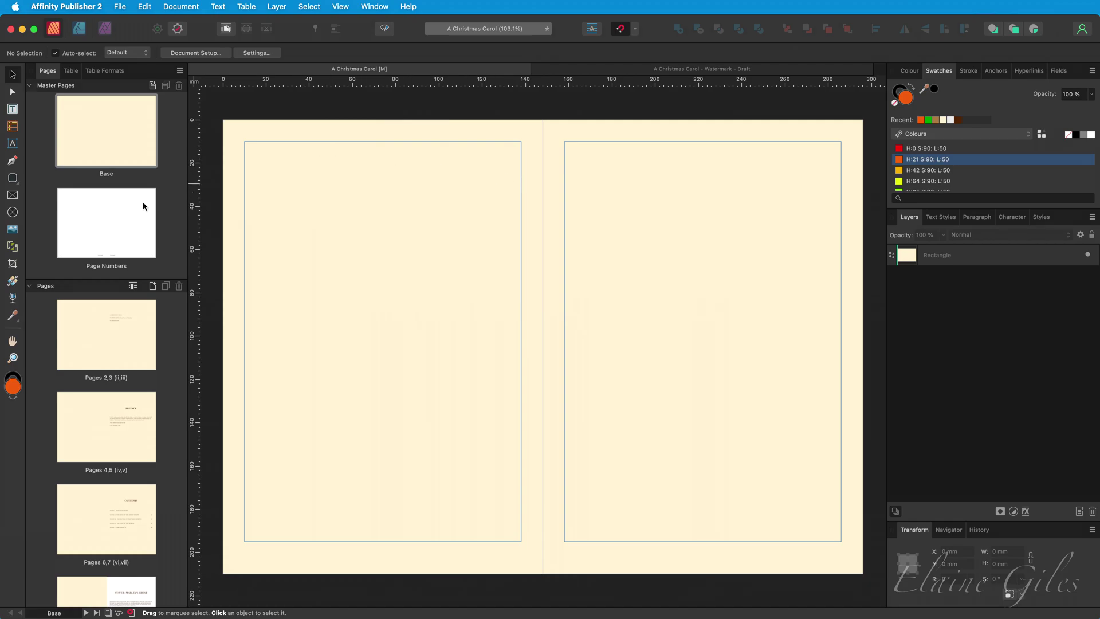
Apply the Base master to the Page Numbers master so it inherits the cream background.
right_click(107, 223)
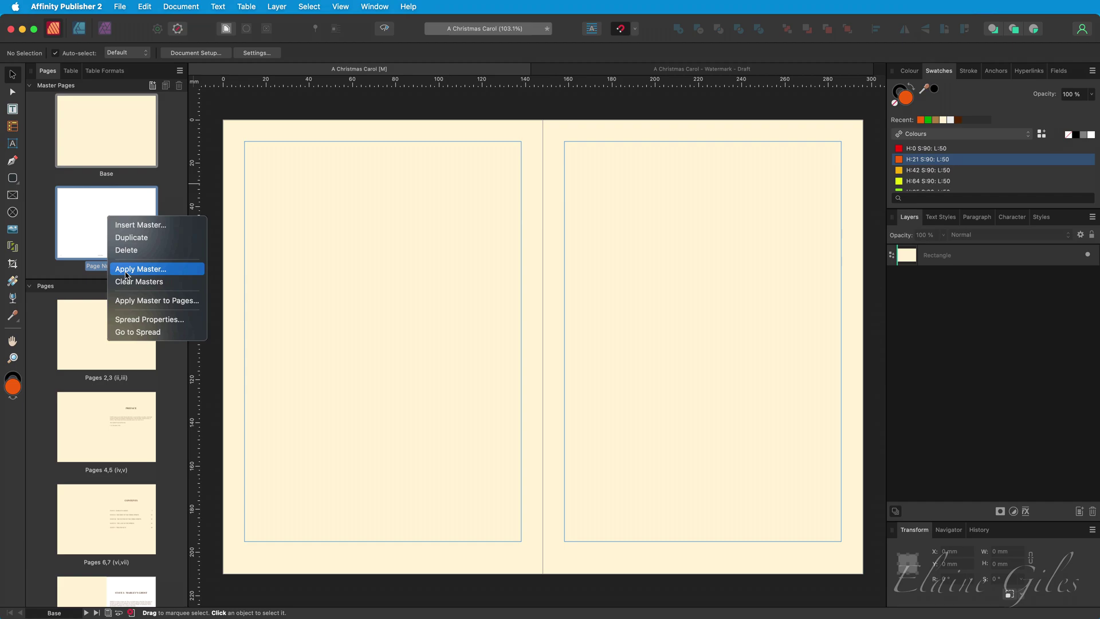
click(127, 269)
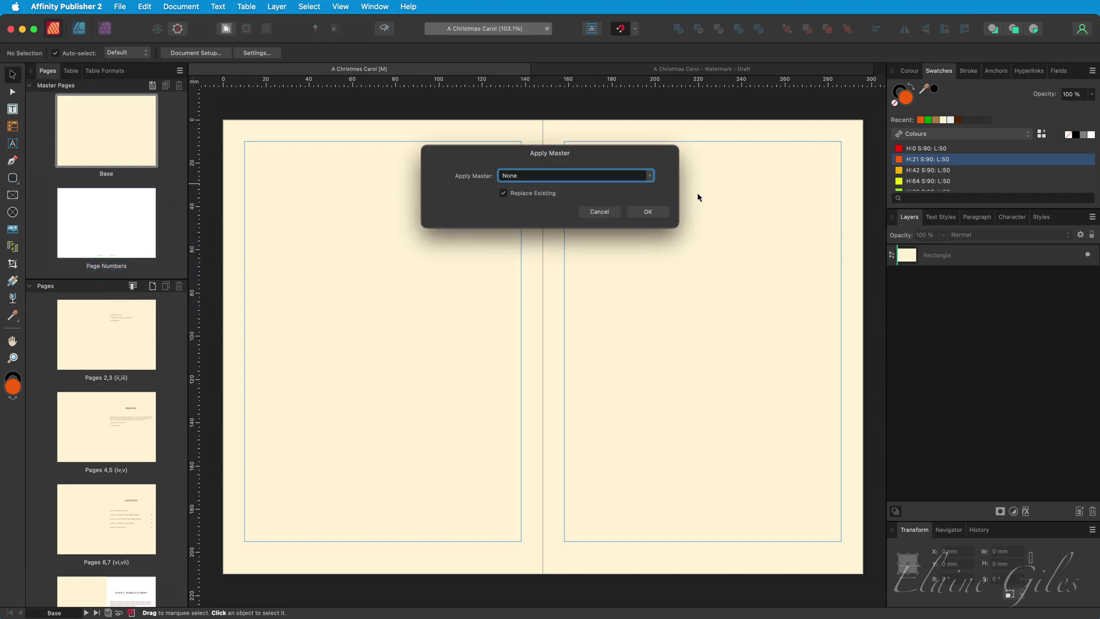
click(650, 181)
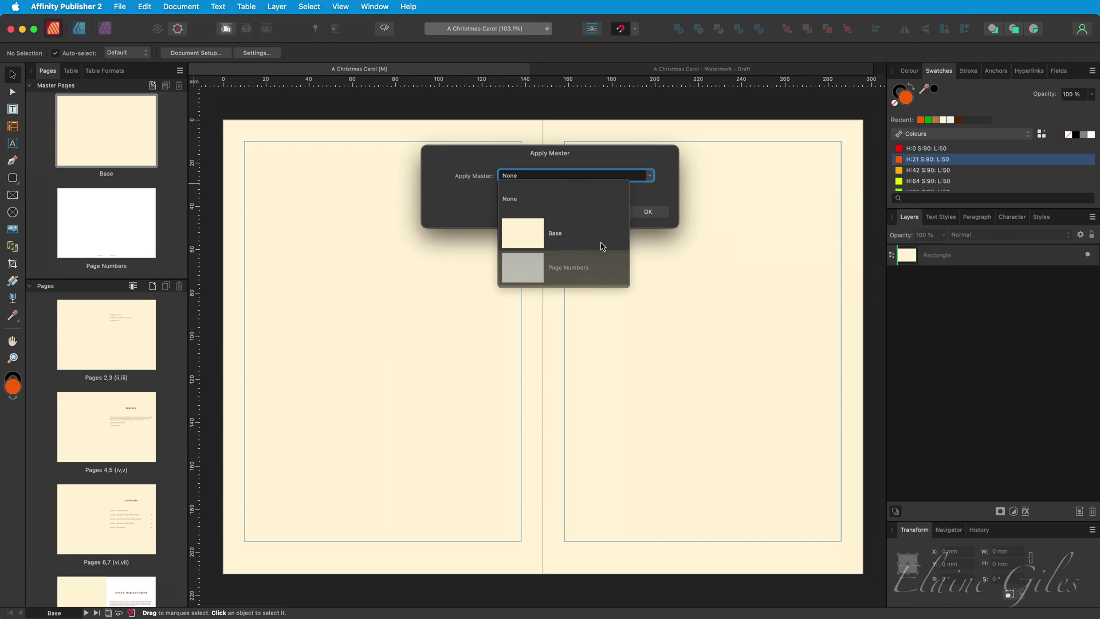
click(602, 246)
click(651, 212)
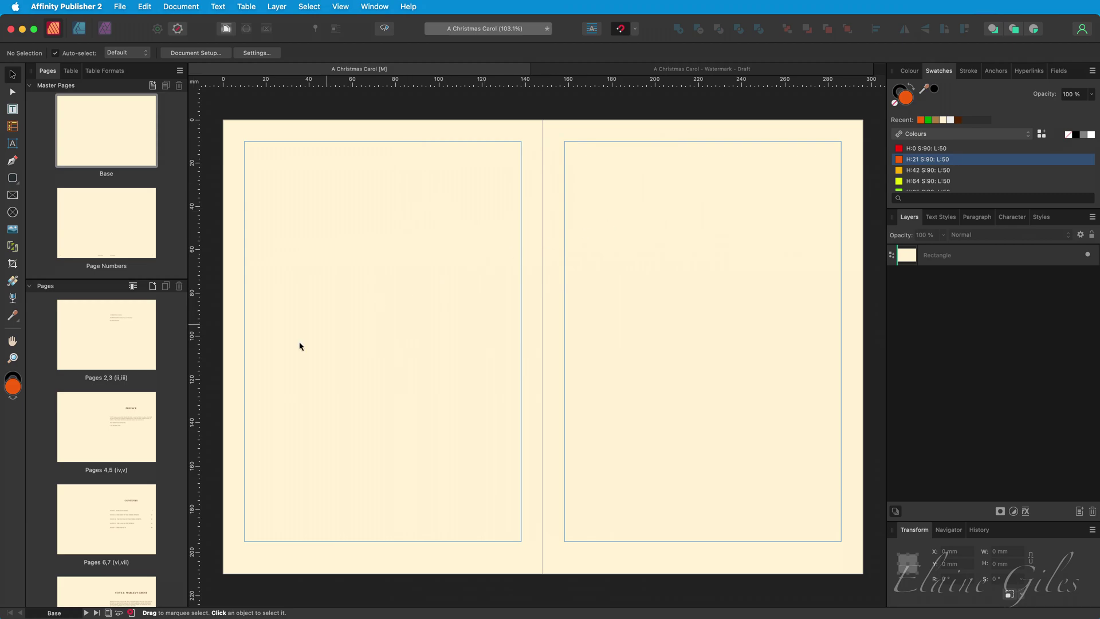
scroll(180, 422, down, 10)
scroll(179, 422, up, 10)
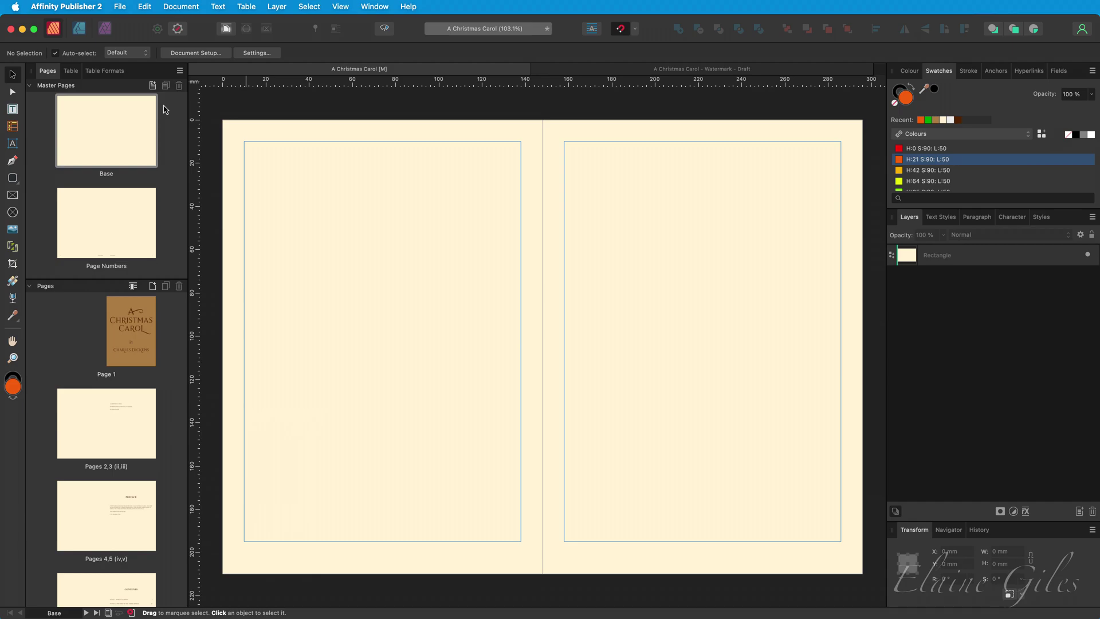
Create a master named 'Status' and paste the pink DRAFT stamp at 50% opacity.
click(152, 86)
text(Status)
key(Return)
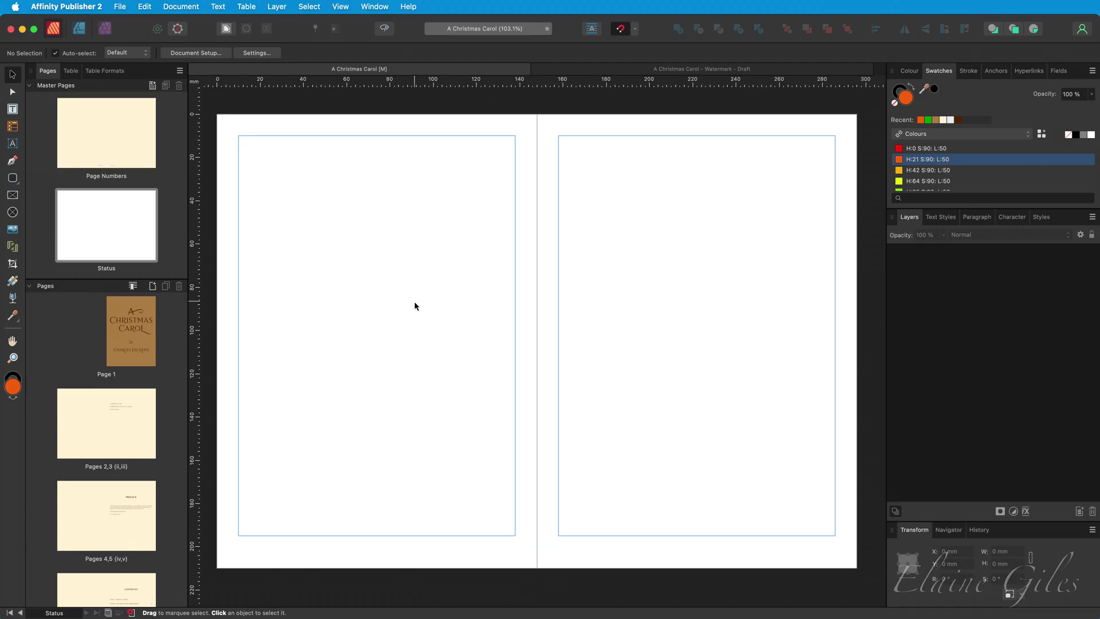
key(5)
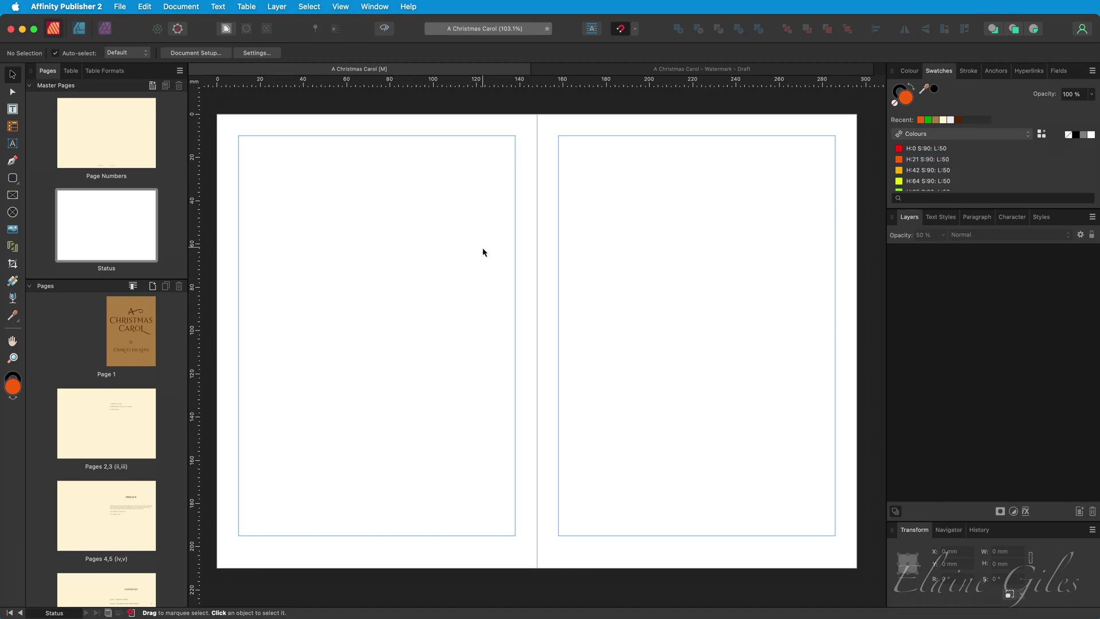
key(super+v)
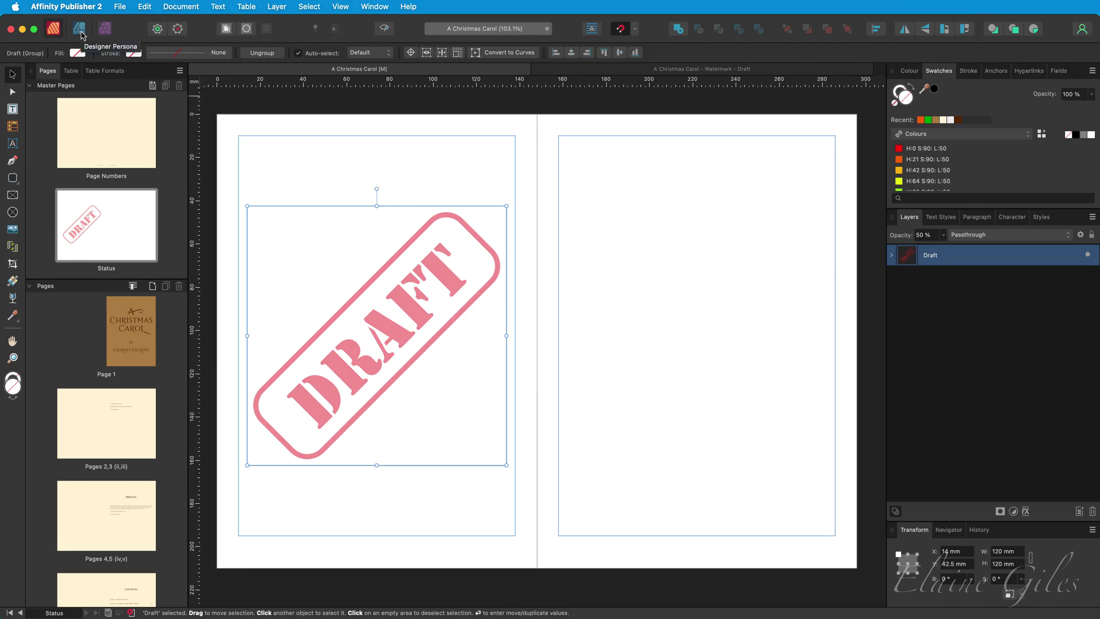
Convert the DRAFT group into a Draft symbol using the Designer Persona's Symbols panel.
click(79, 28)
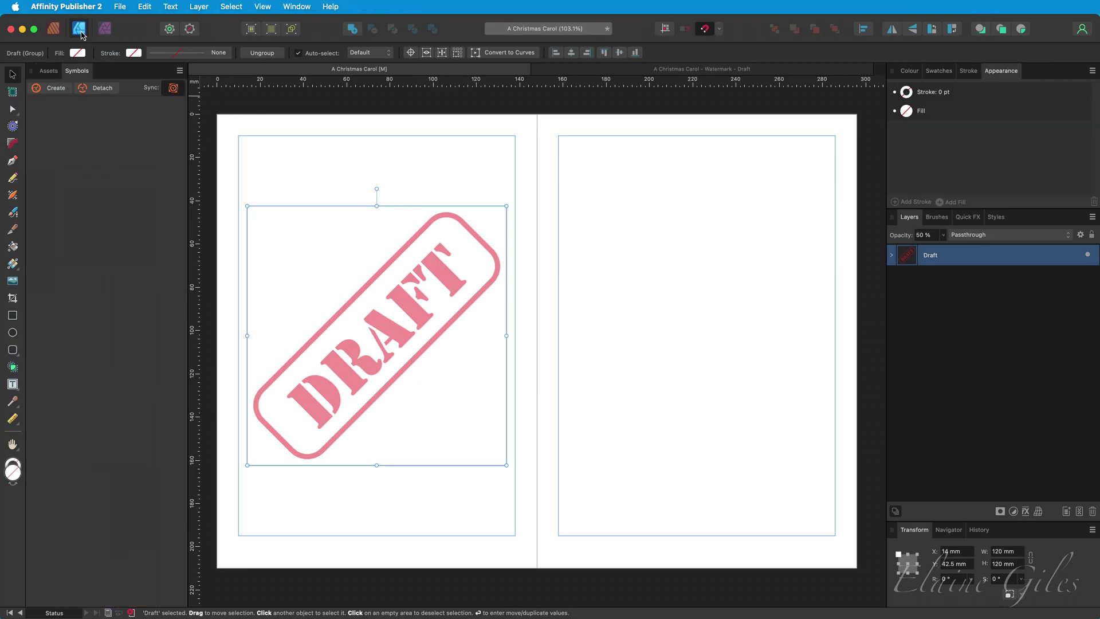
click(56, 88)
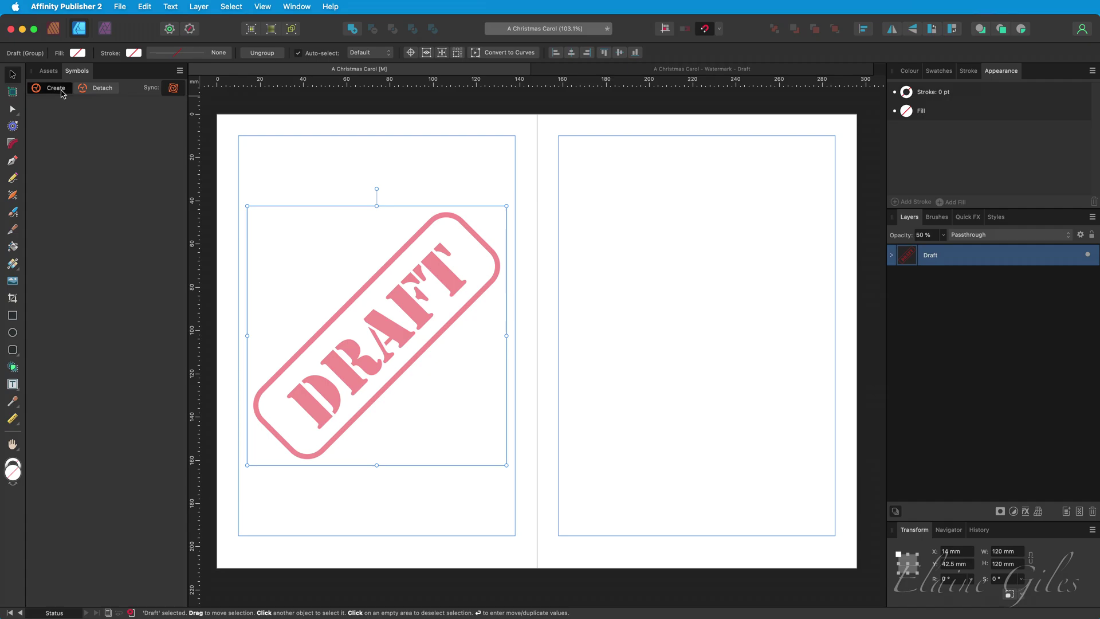
click(55, 29)
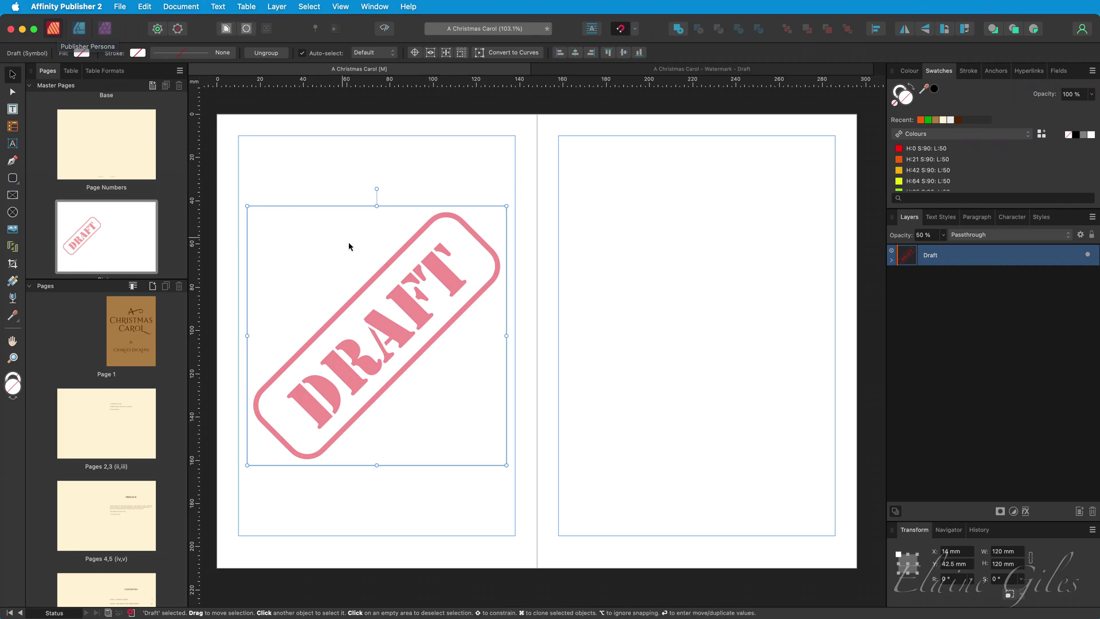
Duplicate the Draft symbol onto the right page and move the Status master above Base.
key(super+j)
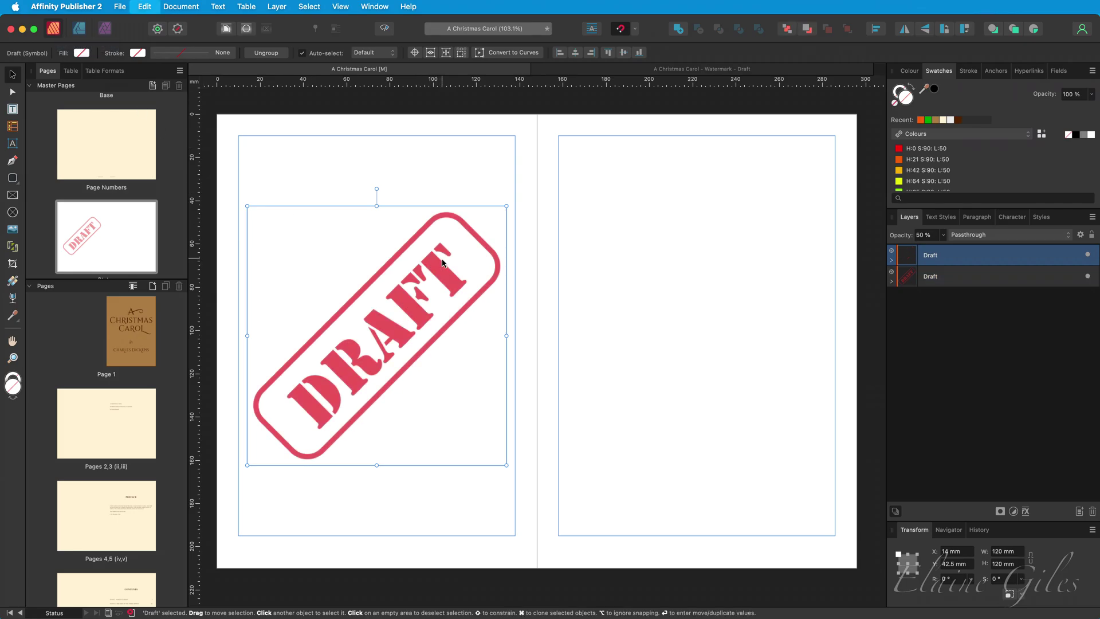
drag(435, 261, 751, 264)
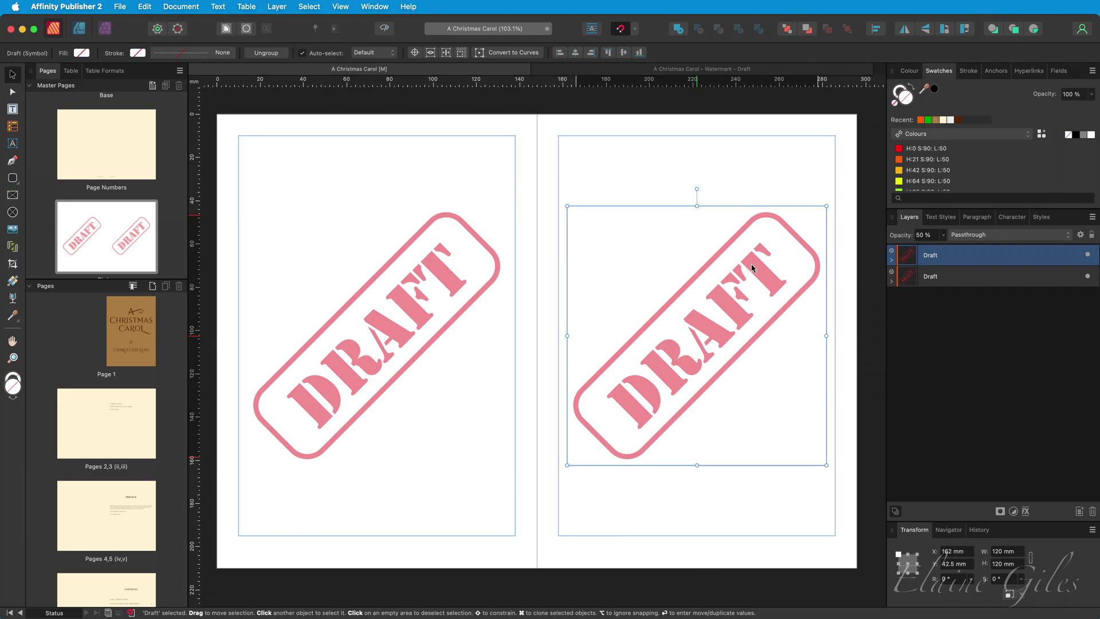
click(30, 286)
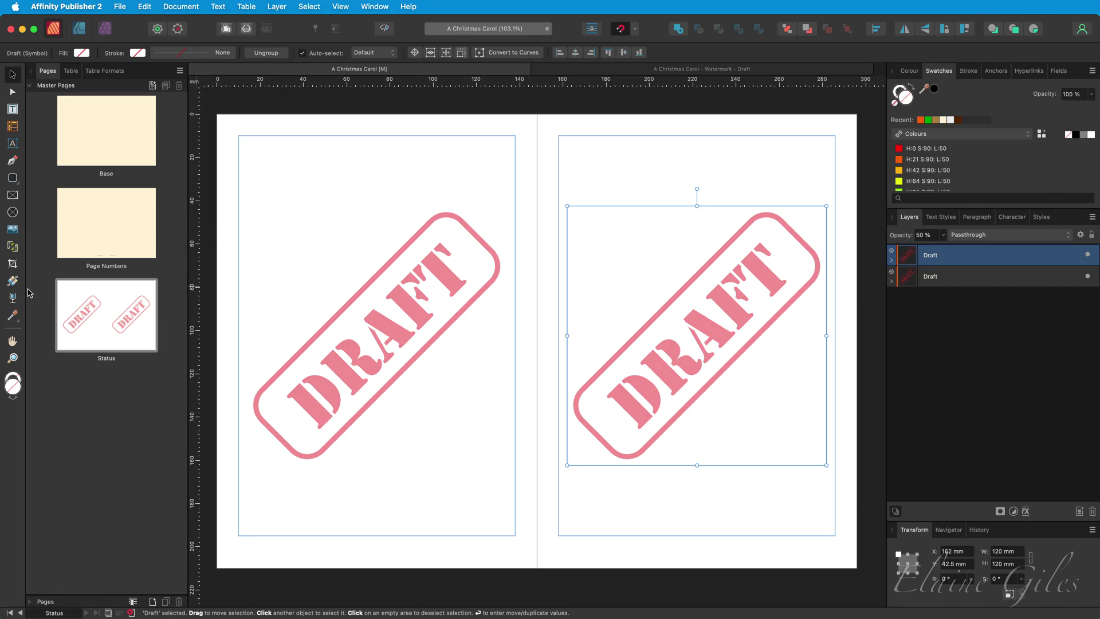
drag(111, 333, 51, 144)
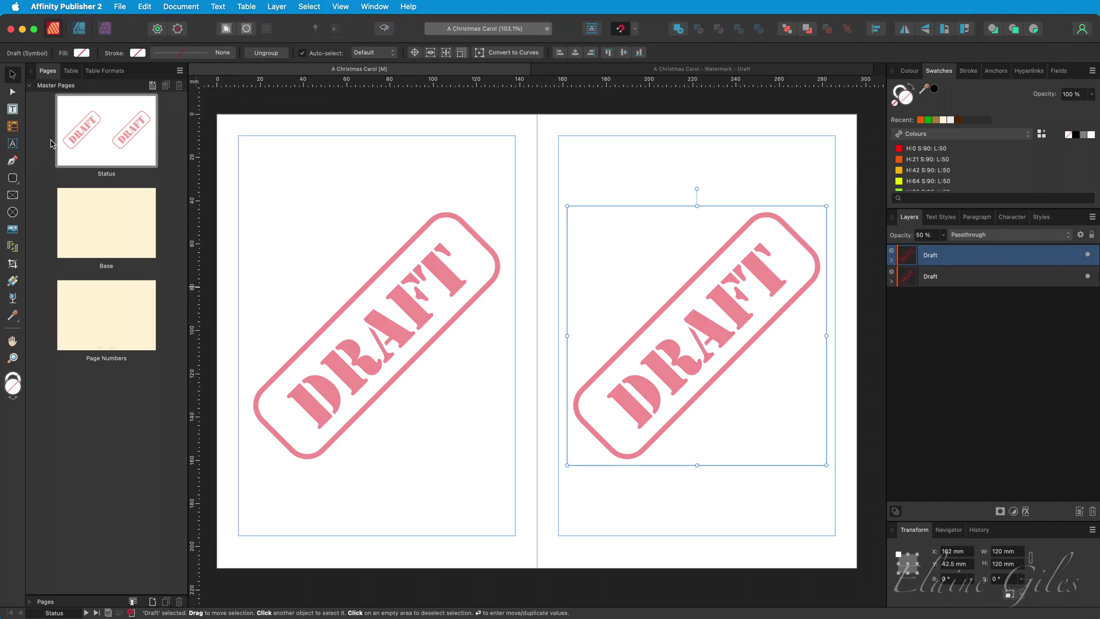
Apply the Status master to the Base master.
right_click(114, 232)
click(130, 283)
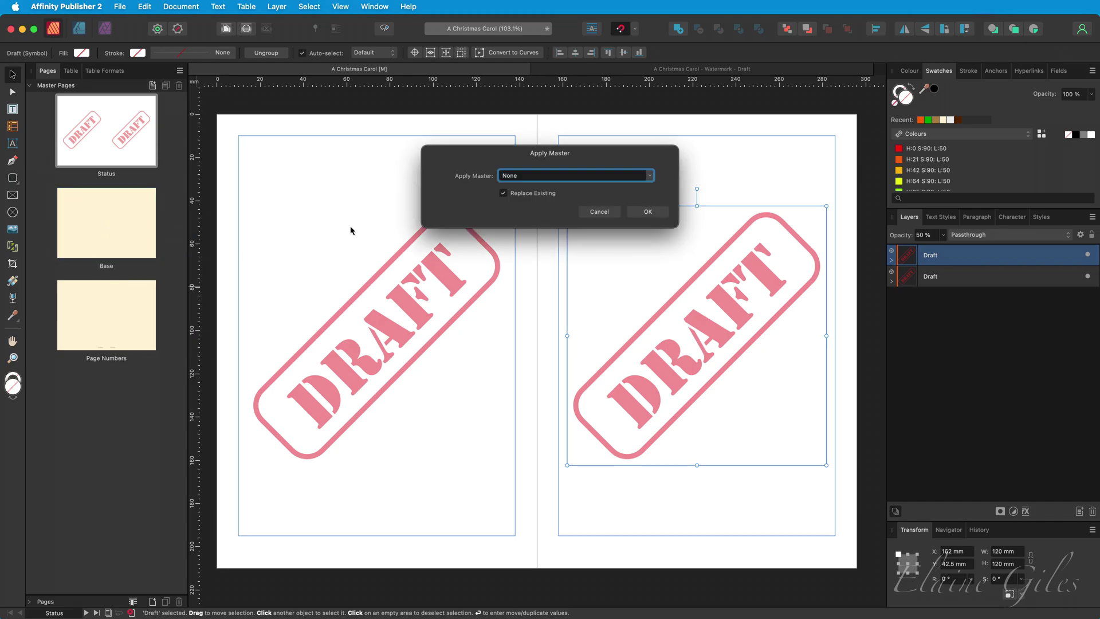
click(650, 175)
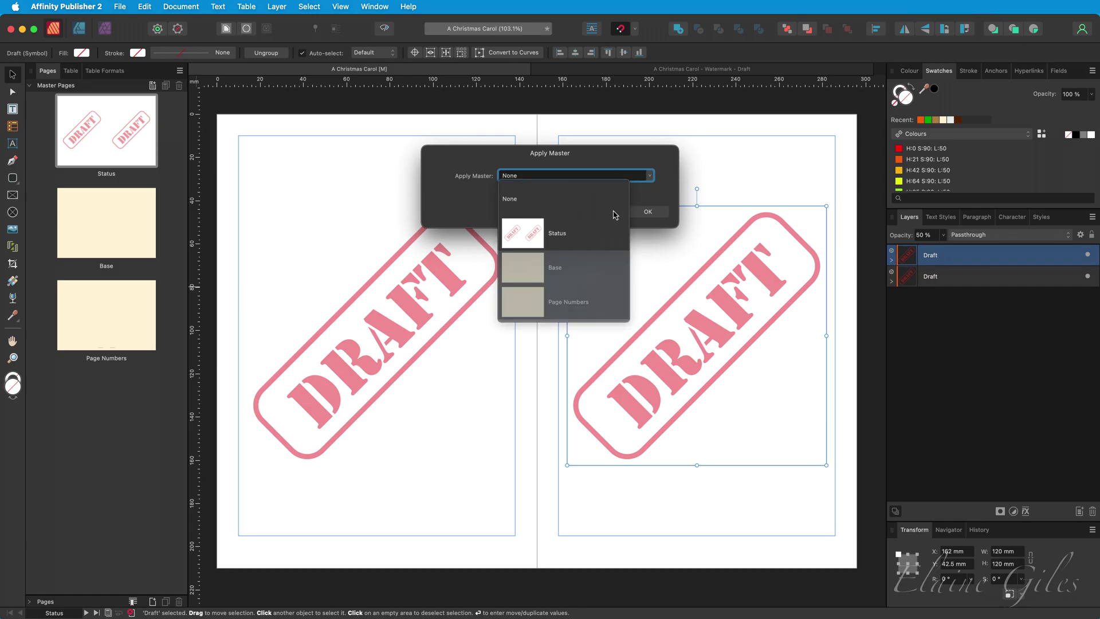
click(599, 236)
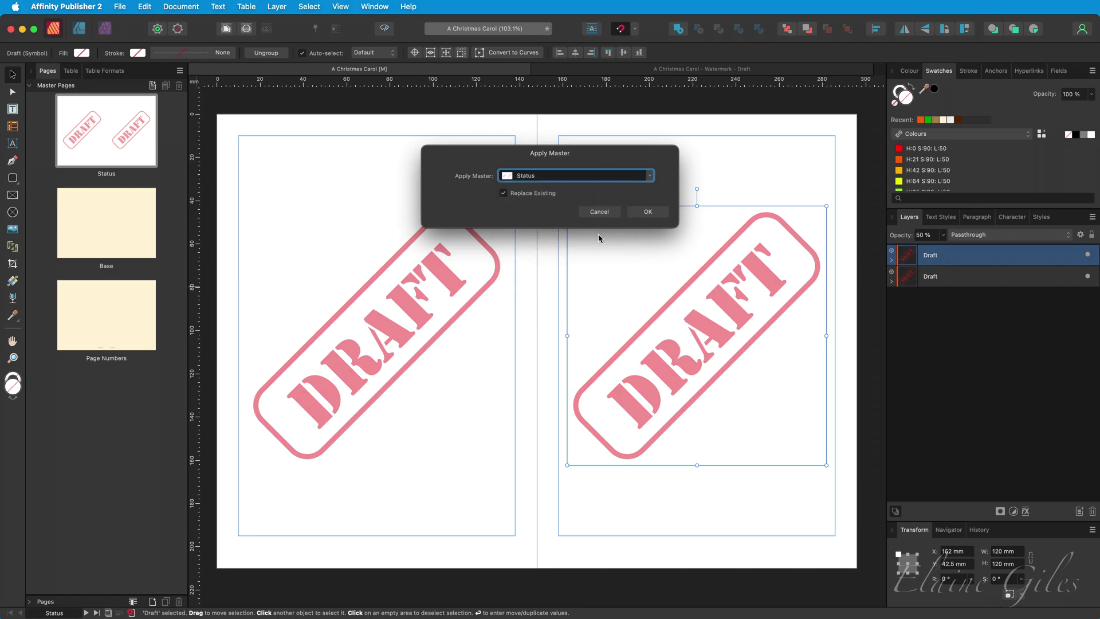
click(644, 213)
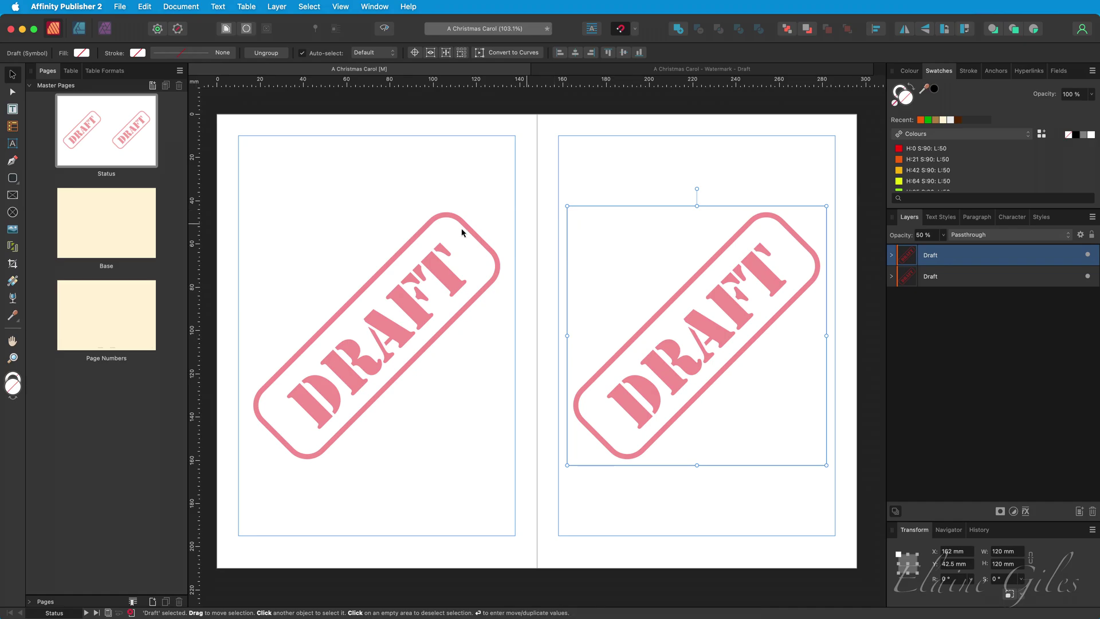
Open the Base master and hide, then show again, the cream Rectangle background.
double_click(102, 228)
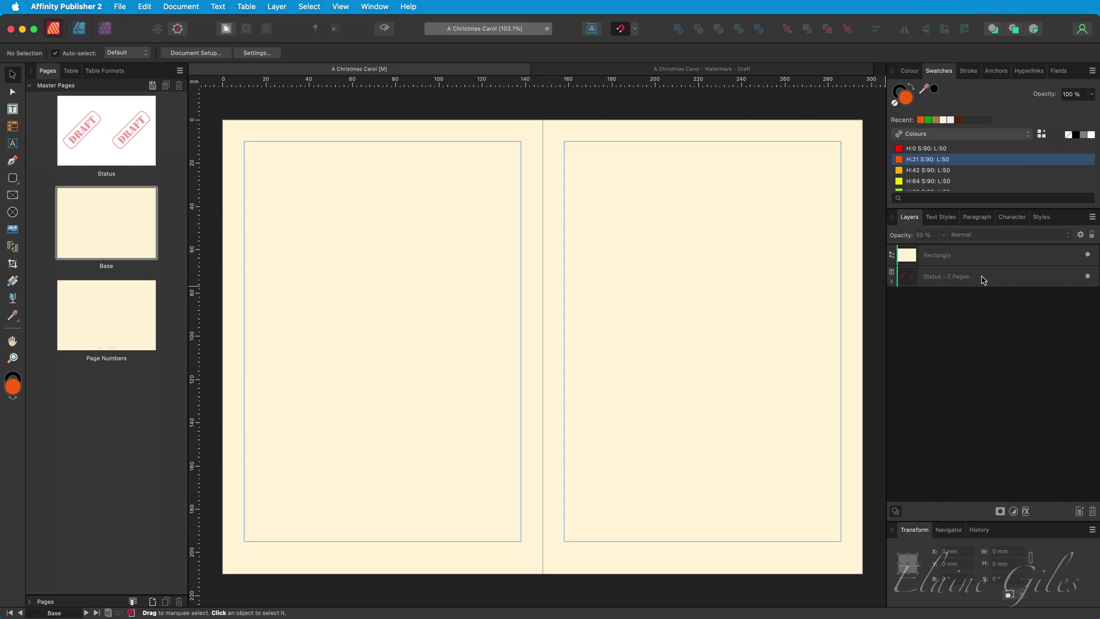
click(1088, 255)
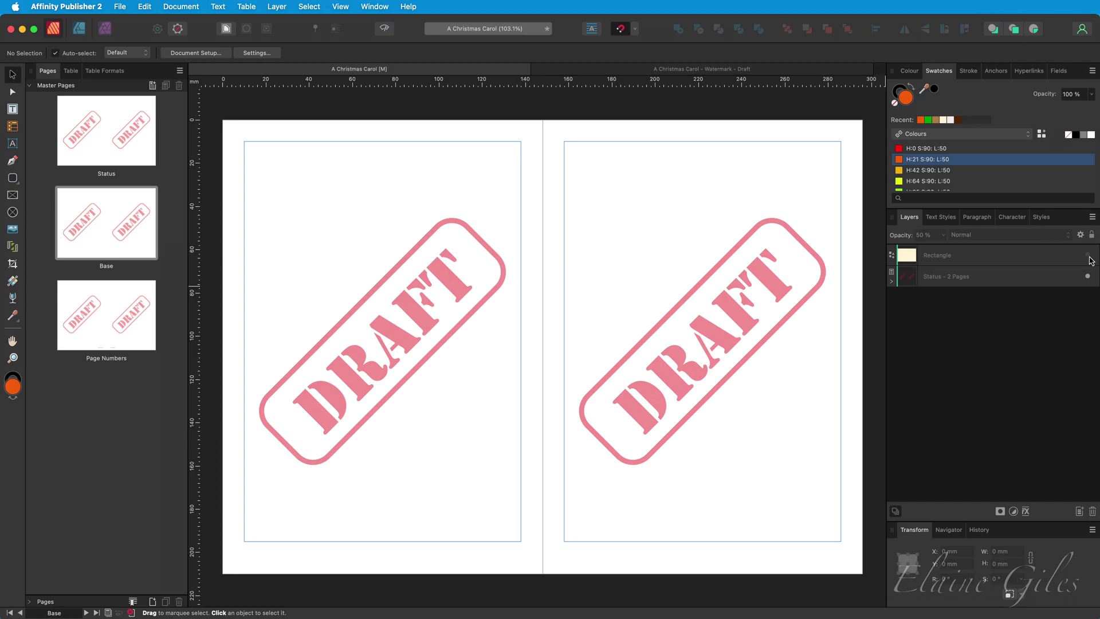
click(1089, 255)
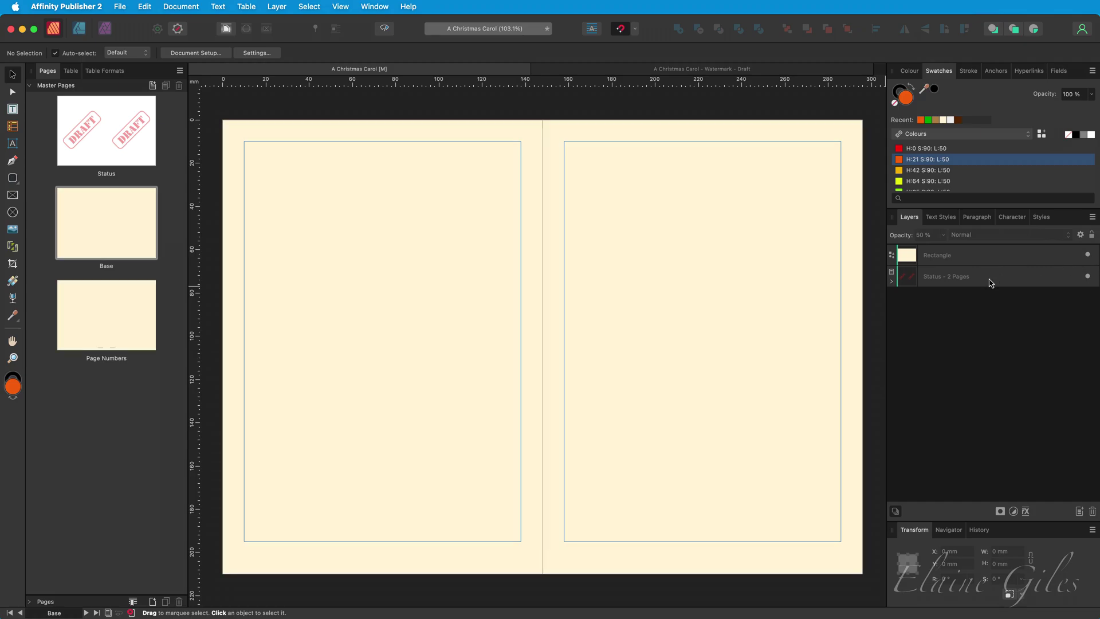
Move the 'Status - 2 Pages' layer above the cream Rectangle layer in Base.
drag(991, 281, 983, 253)
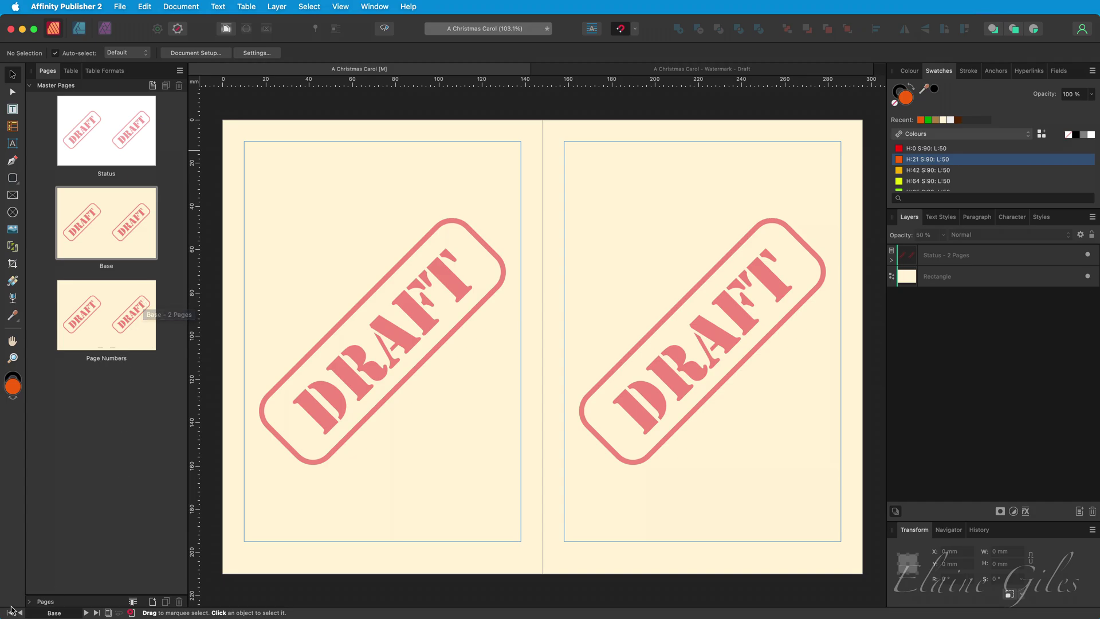
Show the document pages and view the Pages 2,3 and 8,9 spreads for DRAFT stamps.
click(30, 602)
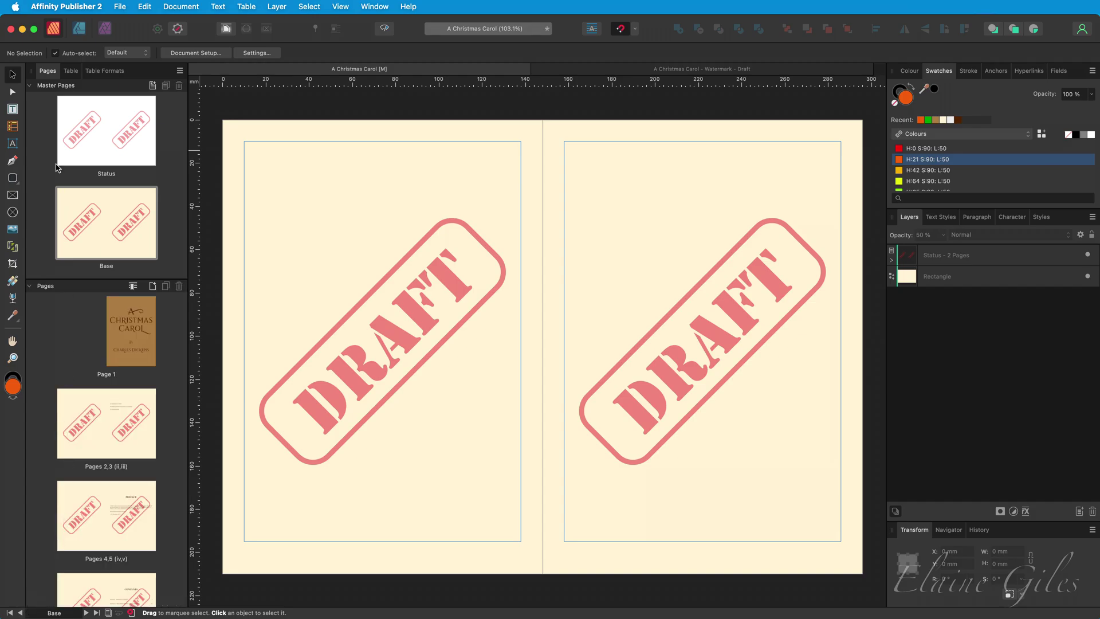
click(31, 86)
click(105, 253)
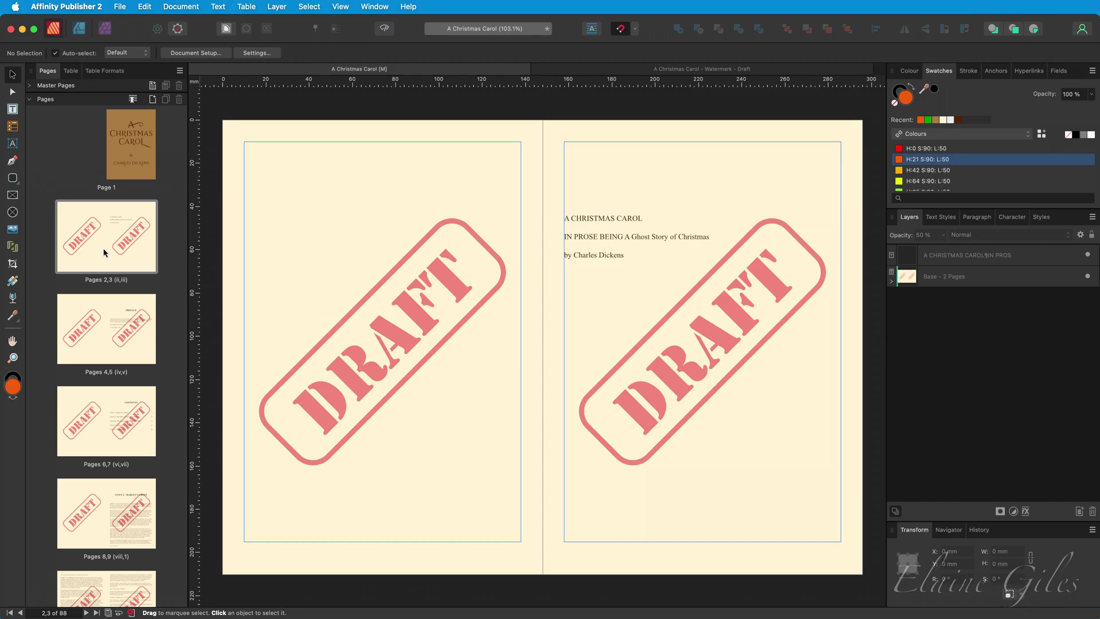
click(105, 519)
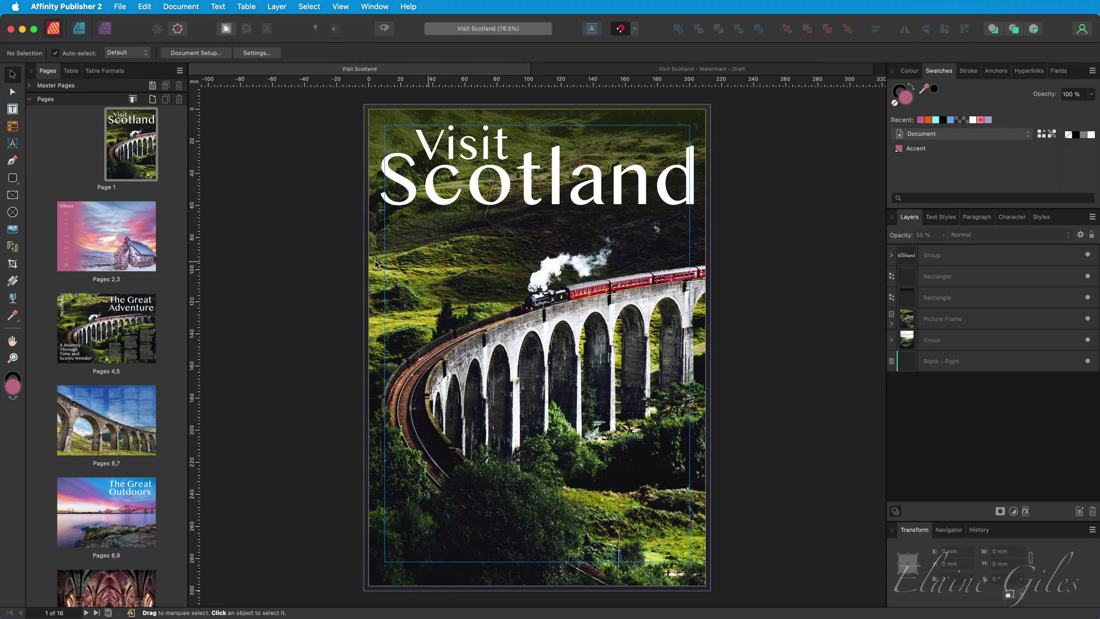
Copy the DRAFT stamp group from the watermark file into a new master named Status.
click(597, 69)
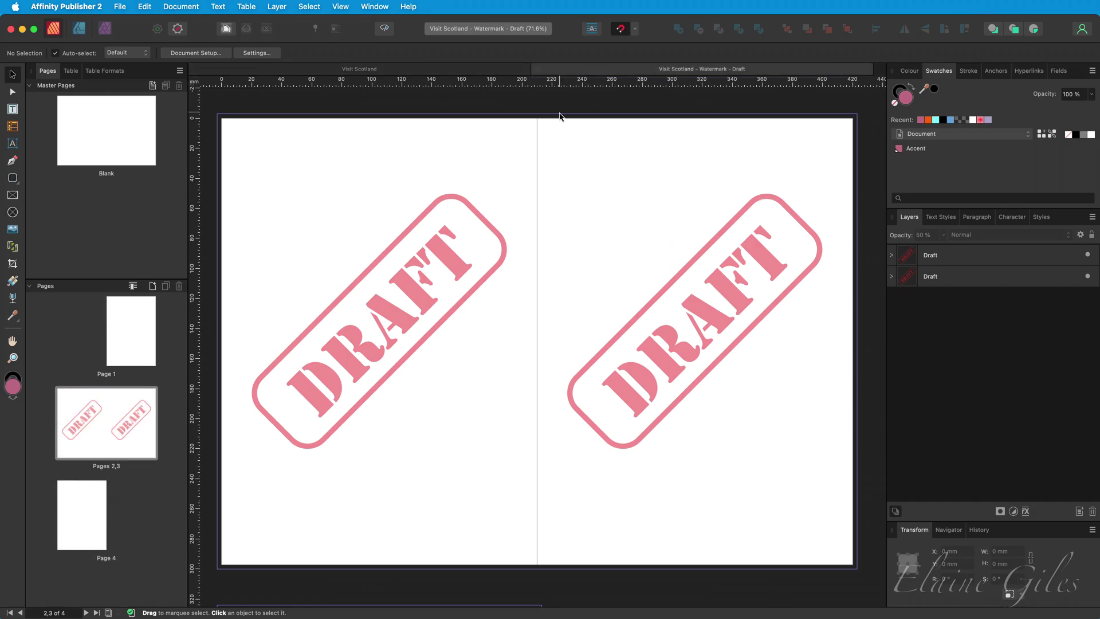
click(462, 275)
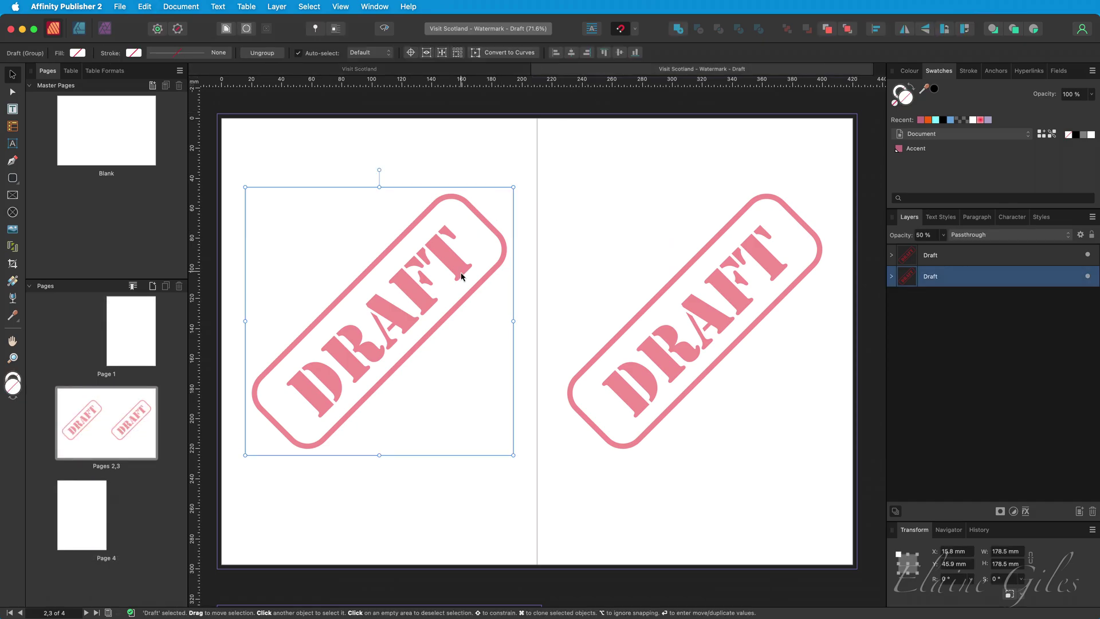
click(395, 69)
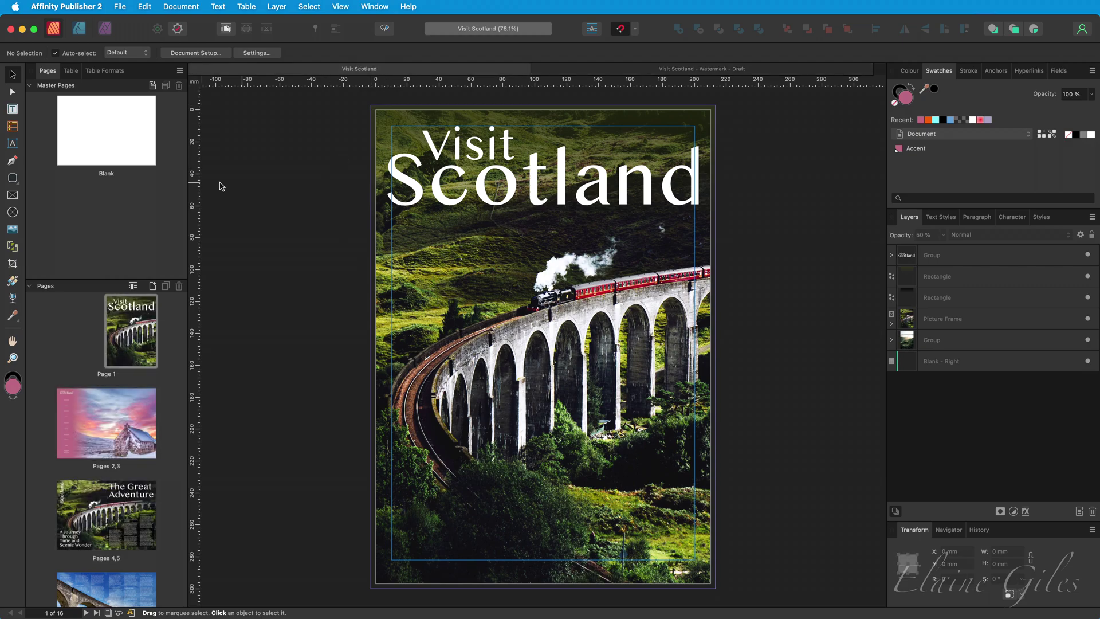
click(153, 86)
text(Status)
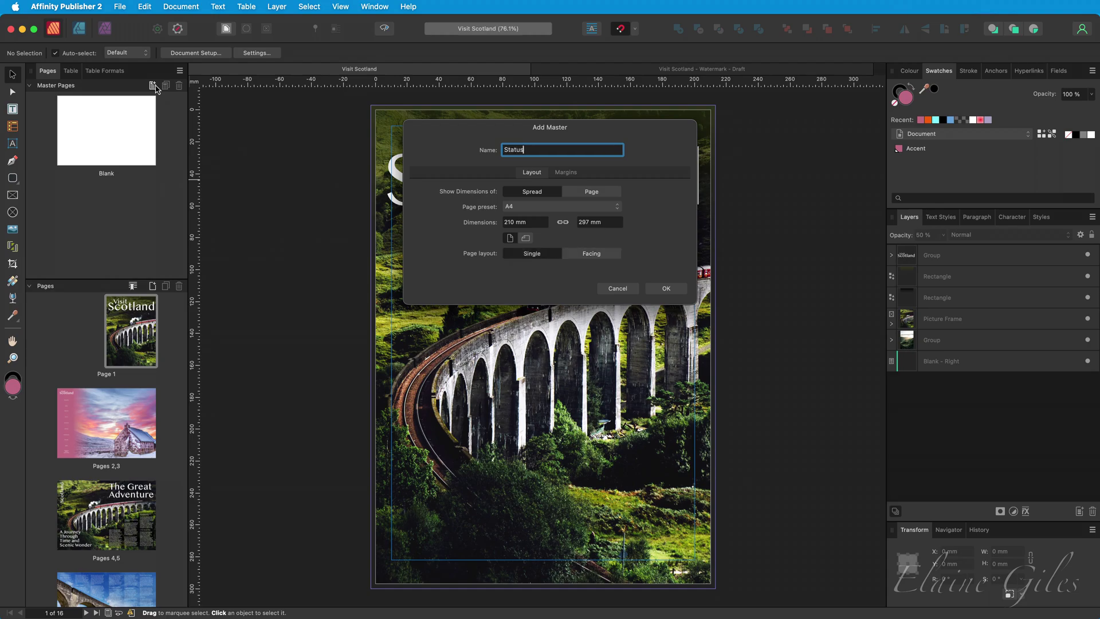
click(667, 288)
key(cmd+v)
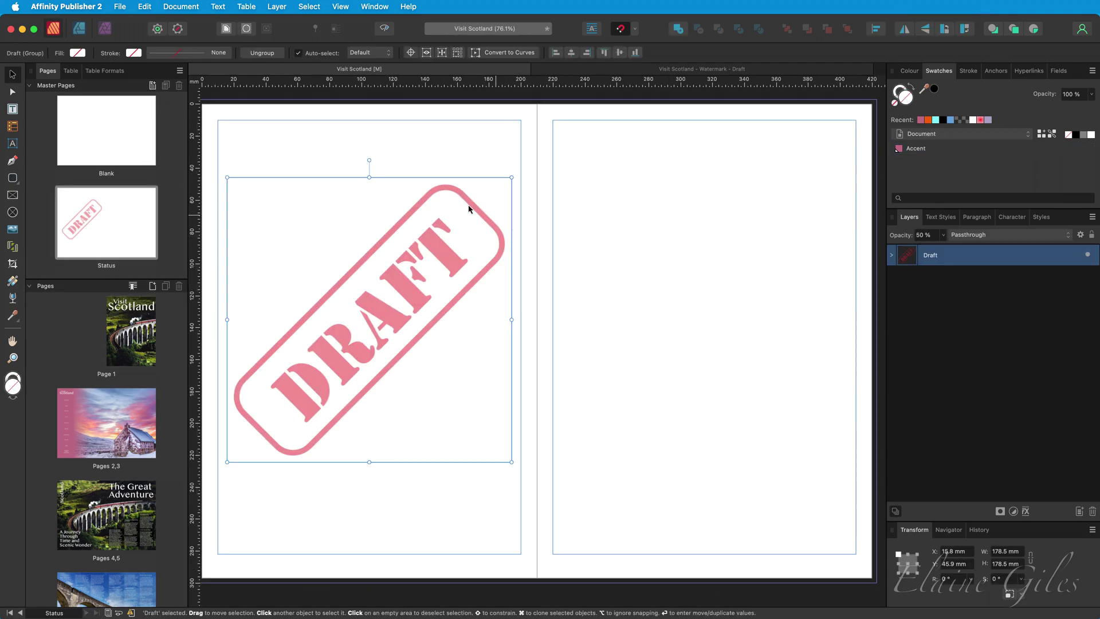
Make the stamp a Draft symbol, duplicate it onto the right page, then open Blank.
click(78, 29)
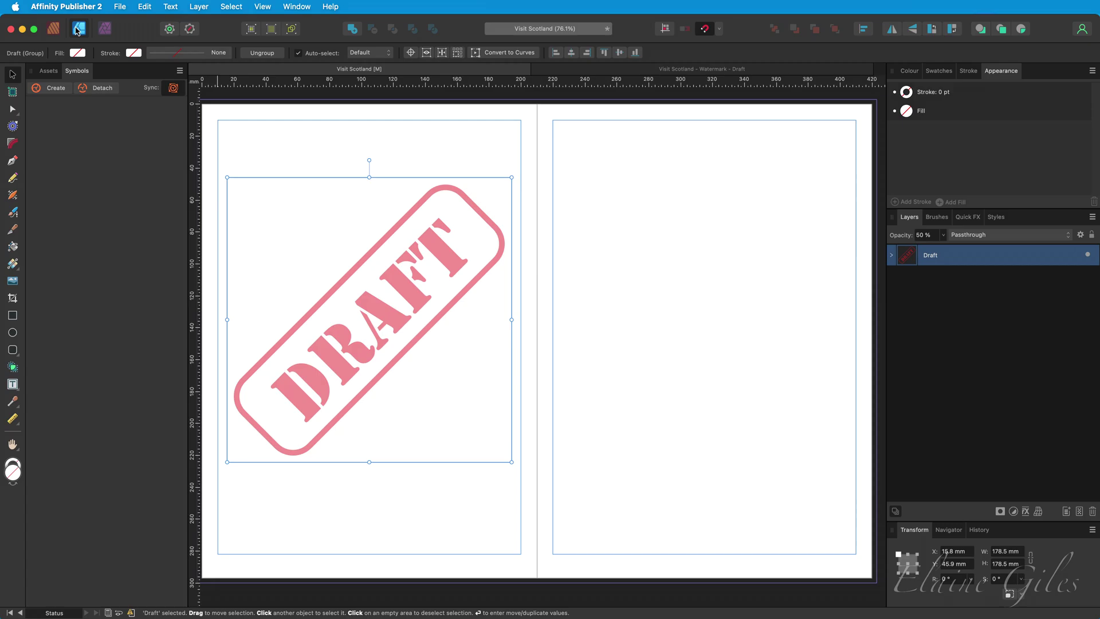
click(56, 89)
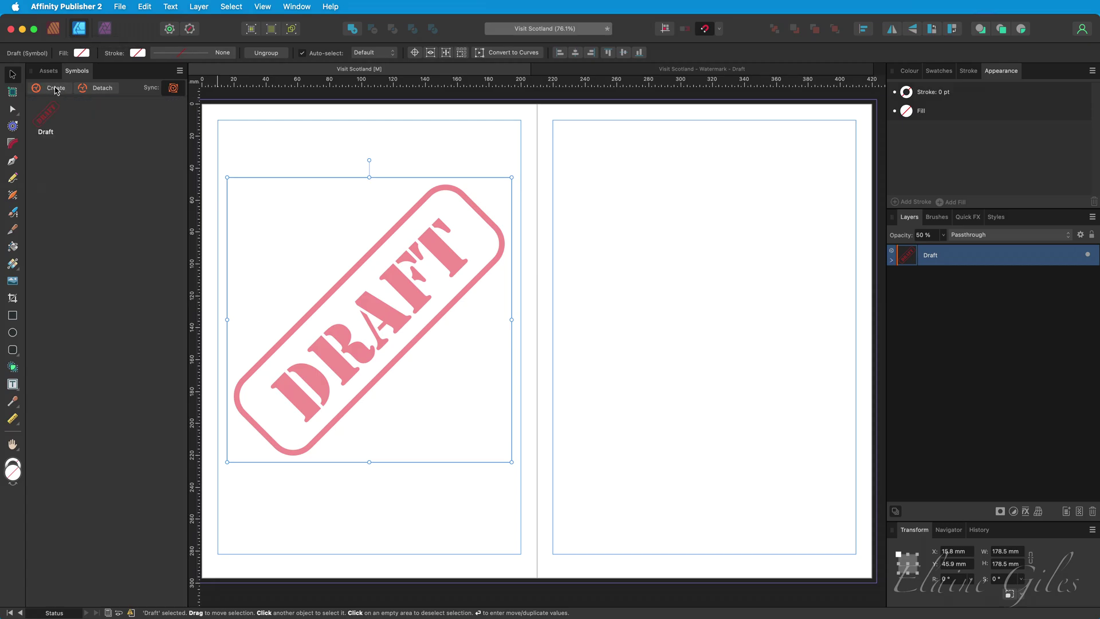
click(55, 28)
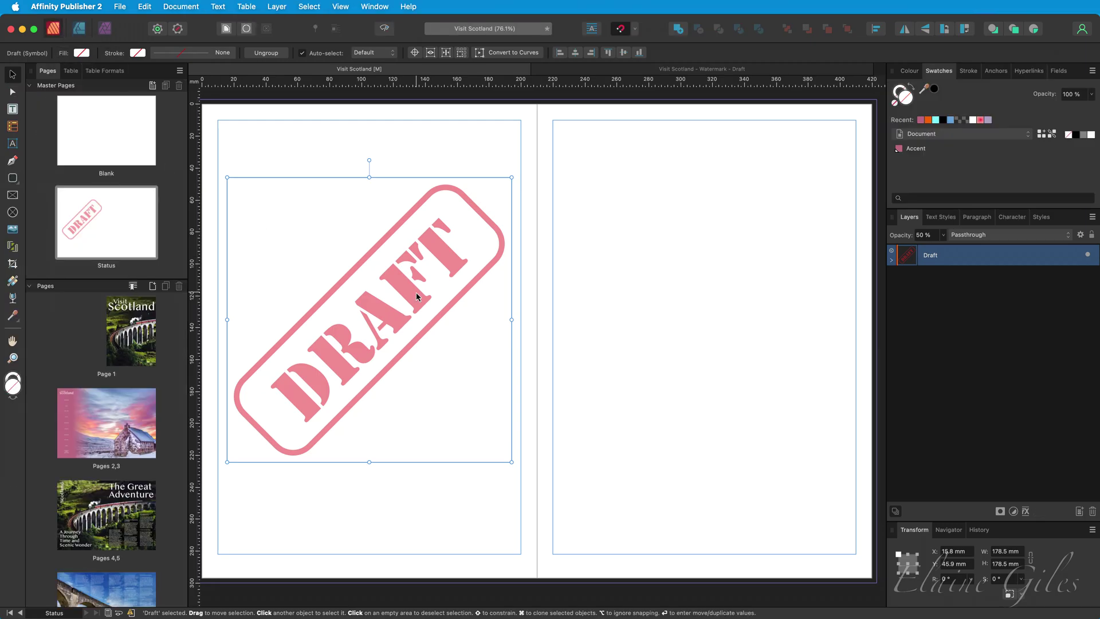
key(super+j)
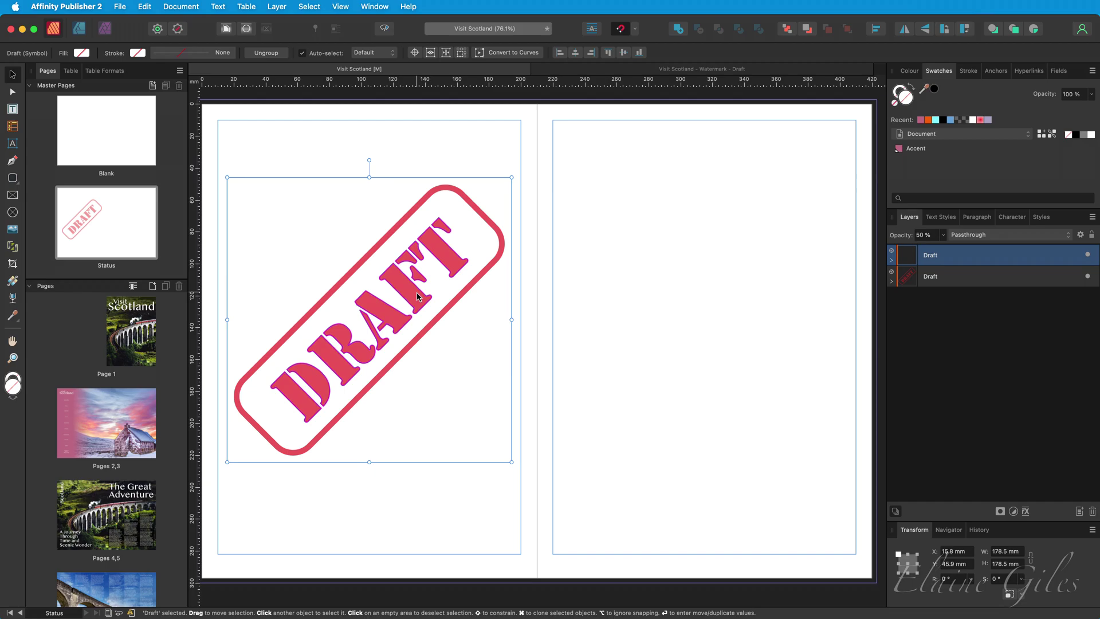
drag(416, 292, 753, 294)
double_click(103, 140)
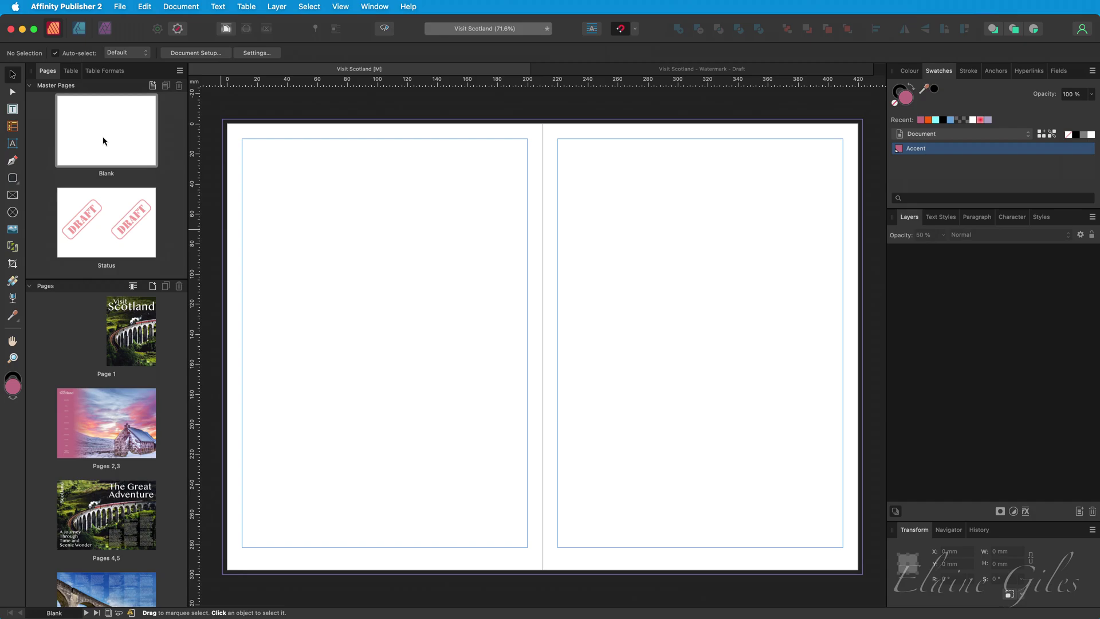
Rename the Blank master to Base in its spread properties.
click(103, 140)
double_click(106, 173)
click(501, 154)
text(Base)
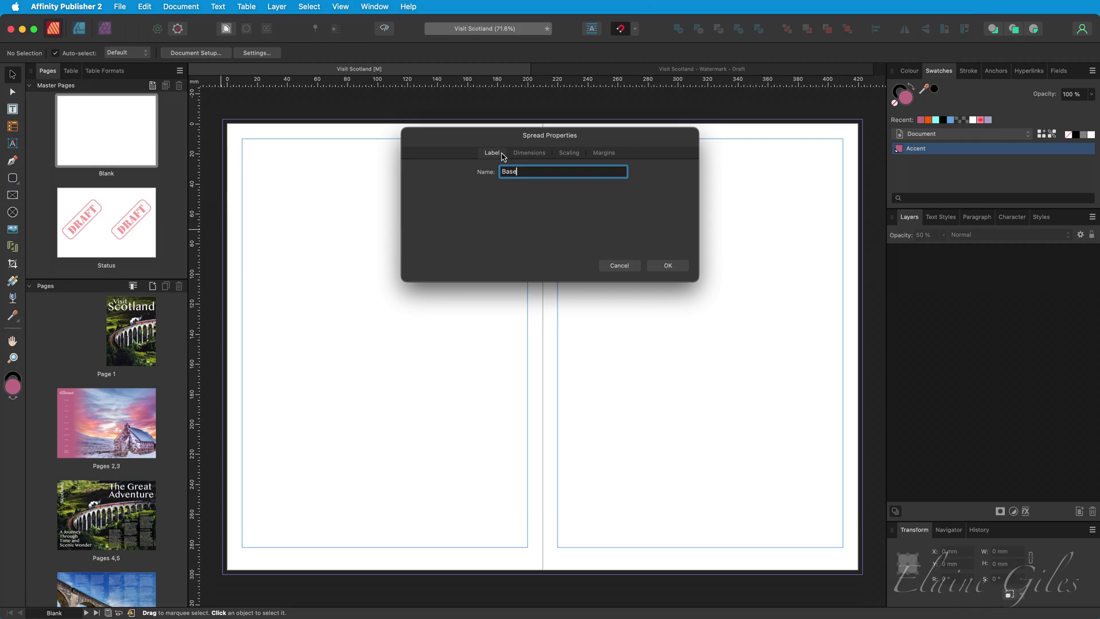
key(Return)
Apply the Status master to the Base master.
right_click(104, 128)
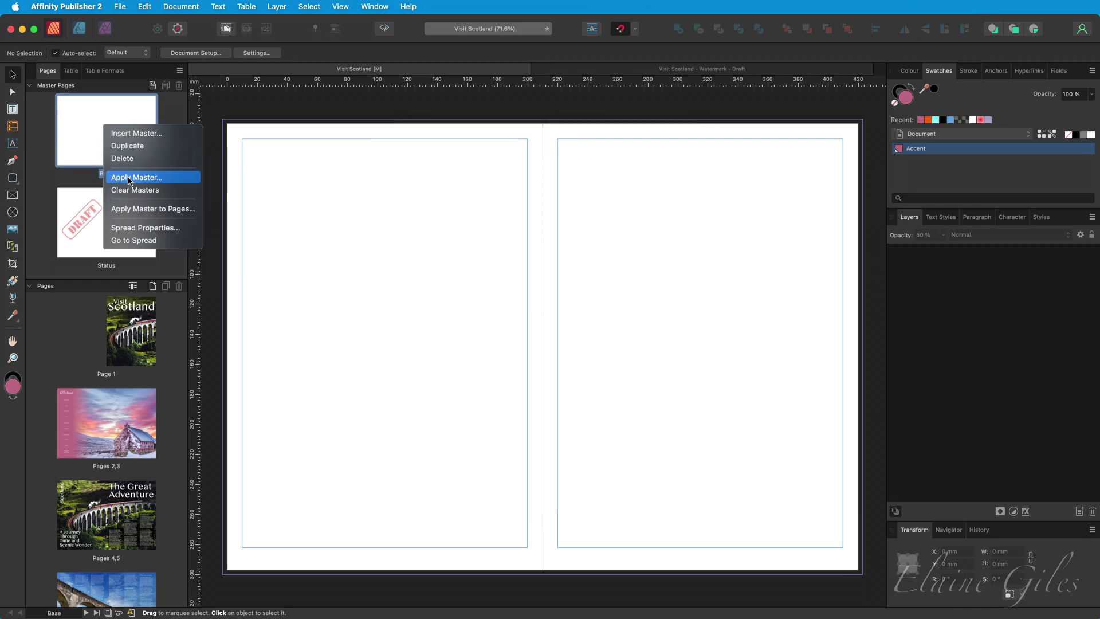
click(130, 179)
click(651, 175)
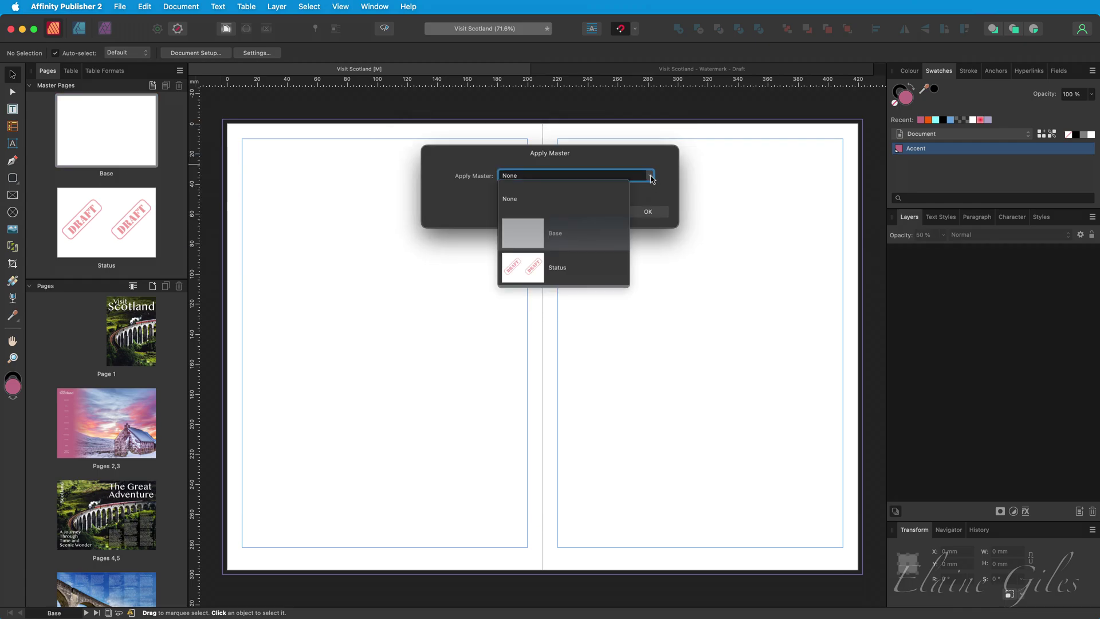
click(570, 272)
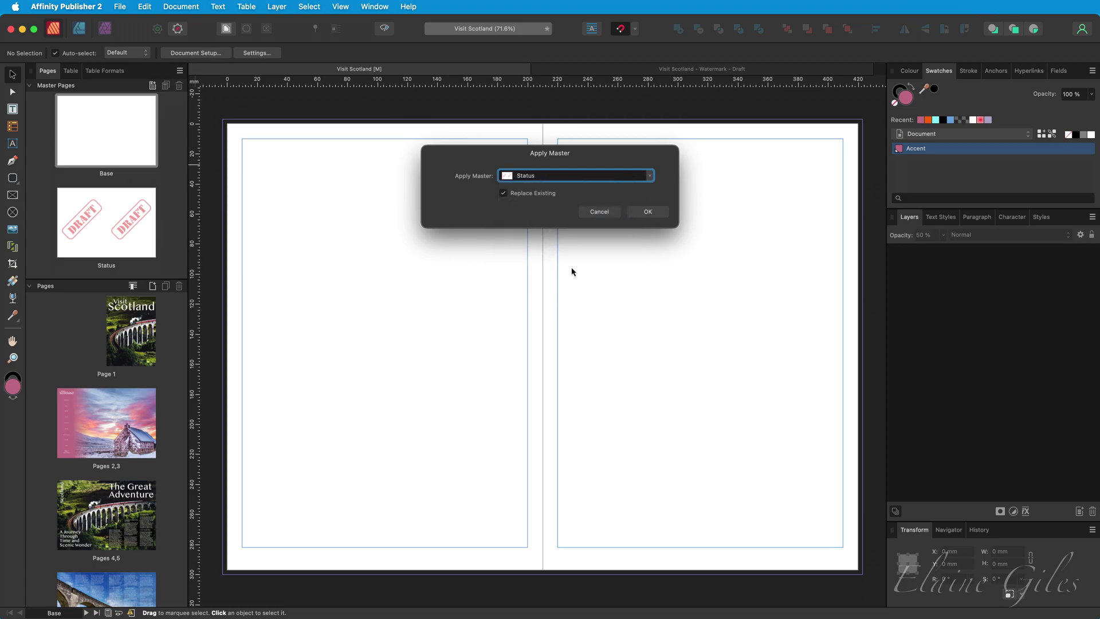
click(649, 212)
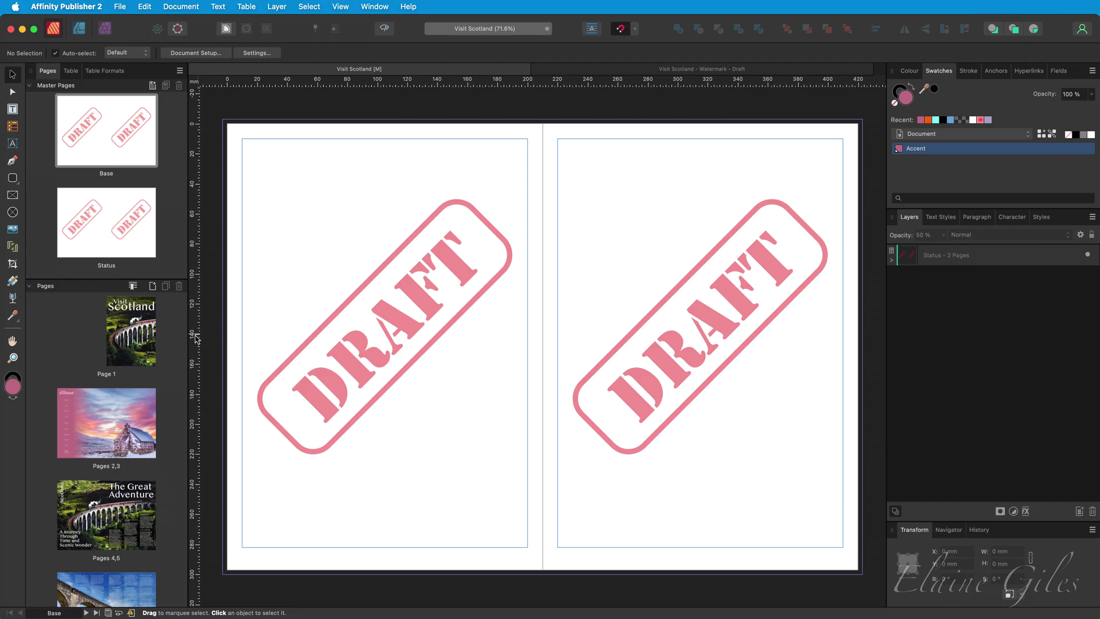
click(136, 341)
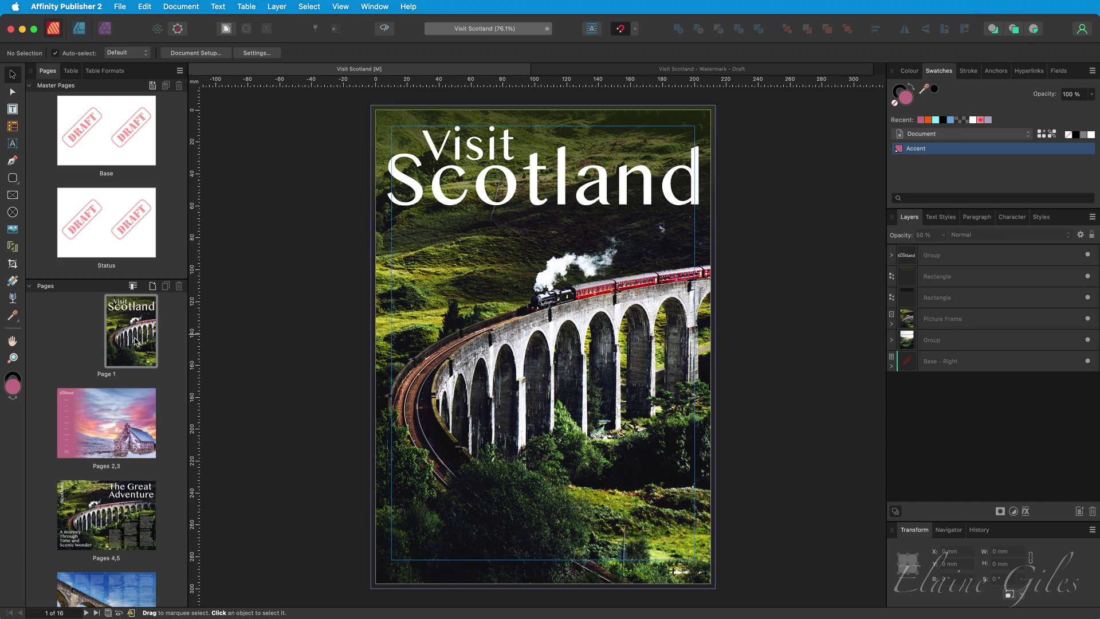
click(115, 427)
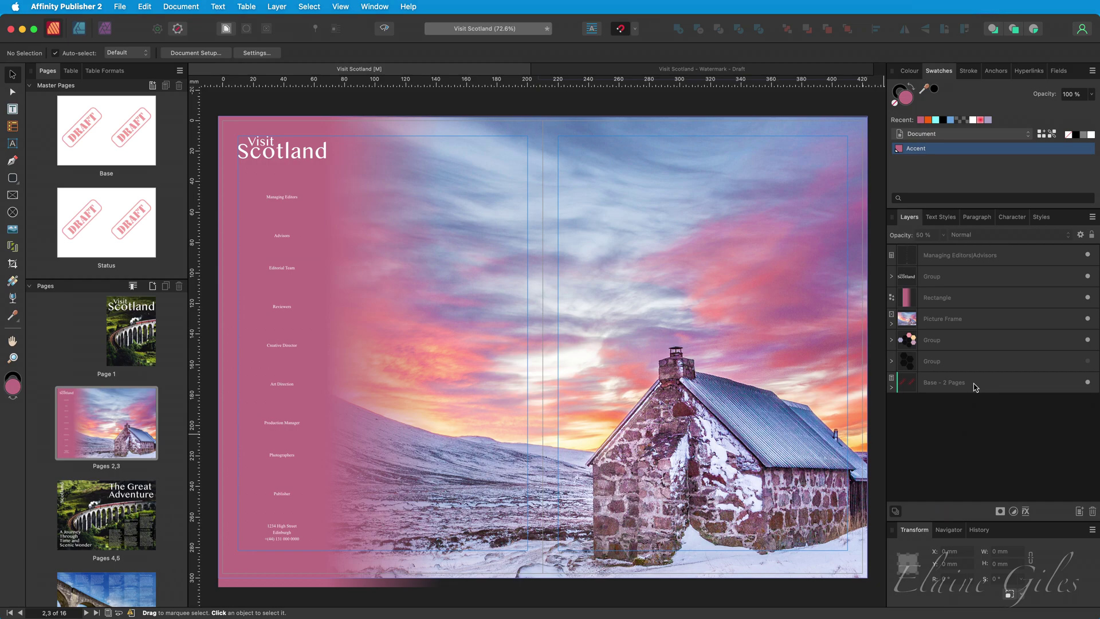
click(975, 387)
click(1029, 256)
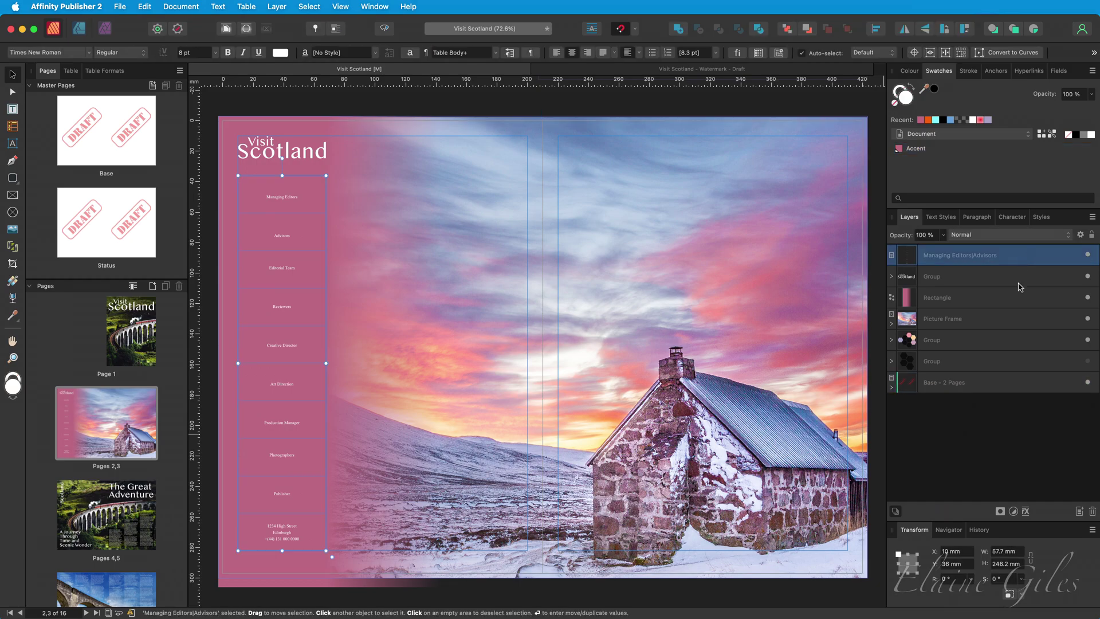
shift+click(1007, 368)
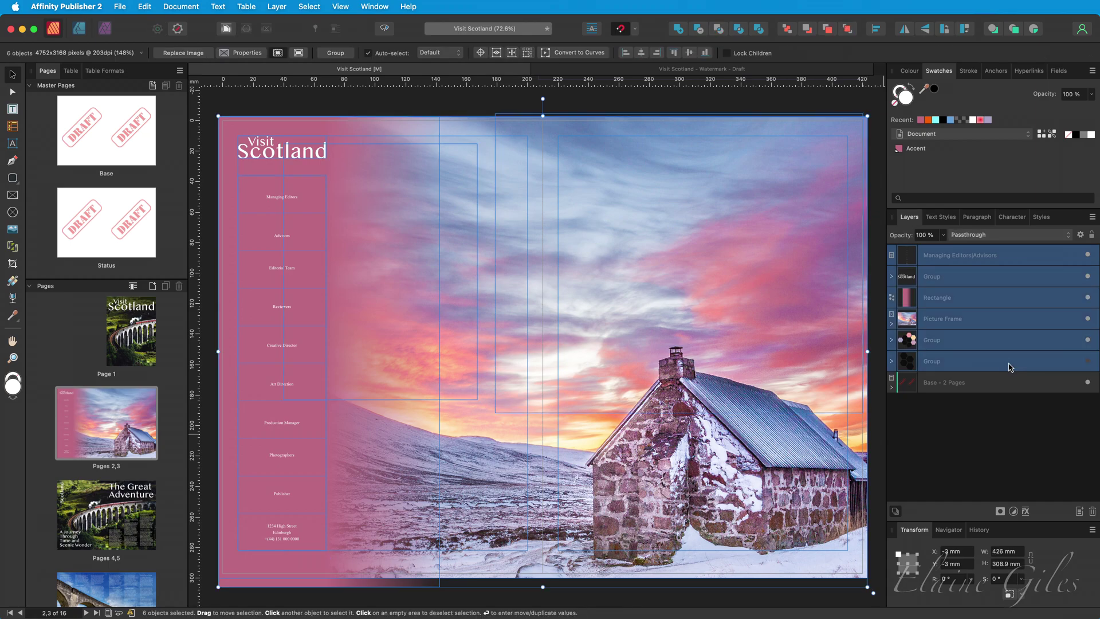
click(1087, 258)
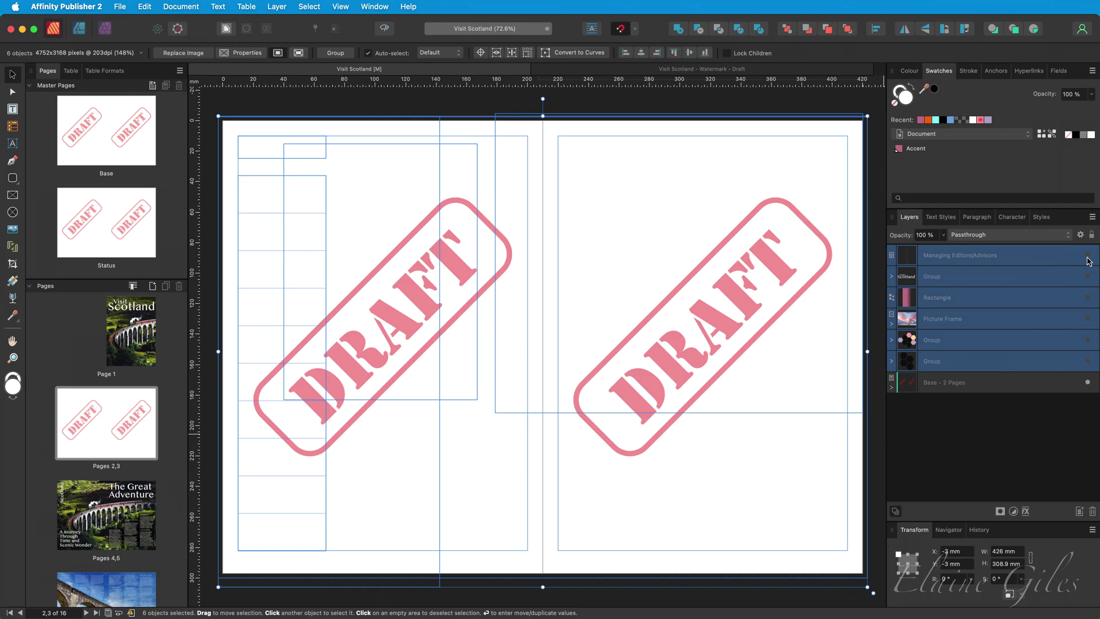
click(1088, 258)
click(973, 440)
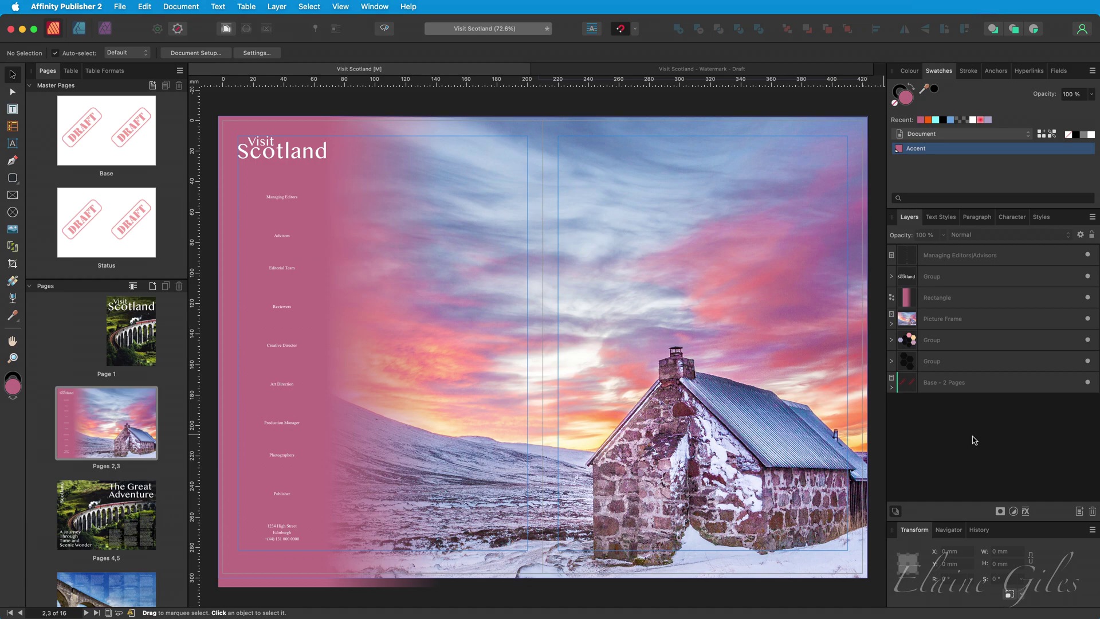
Edit the Base master layer linked on Pages 2,3 and move it to the front.
click(974, 384)
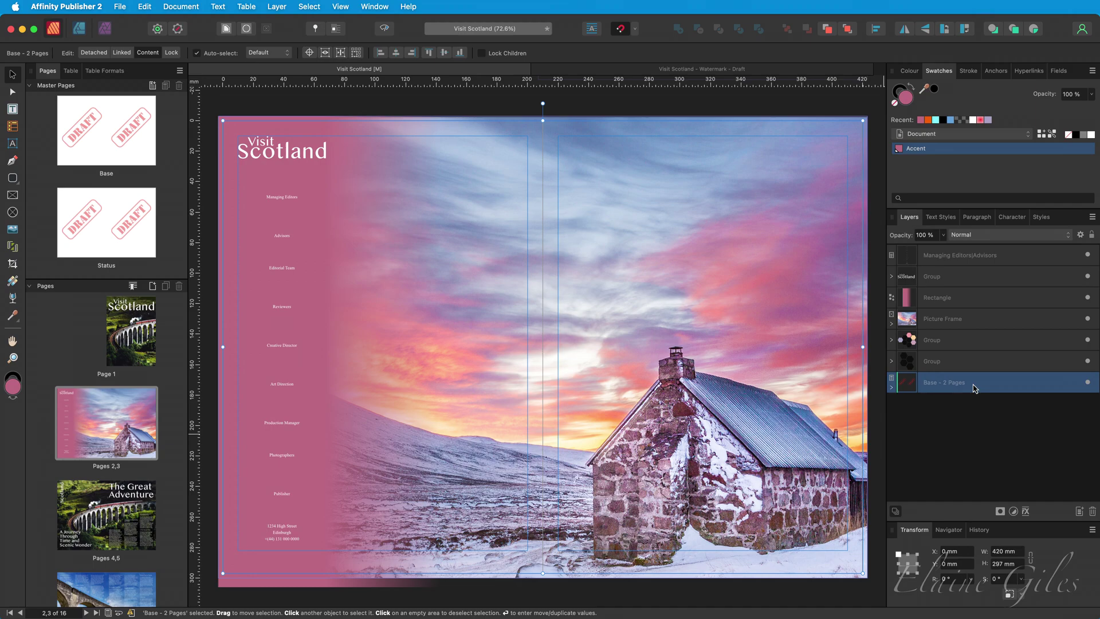
right_click(974, 388)
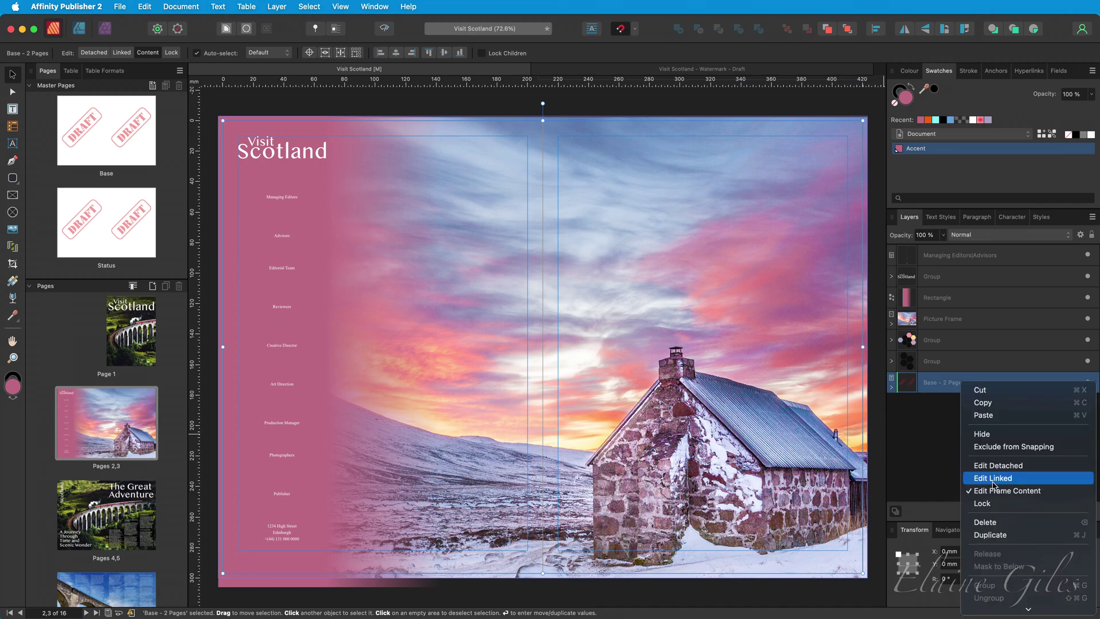
click(993, 483)
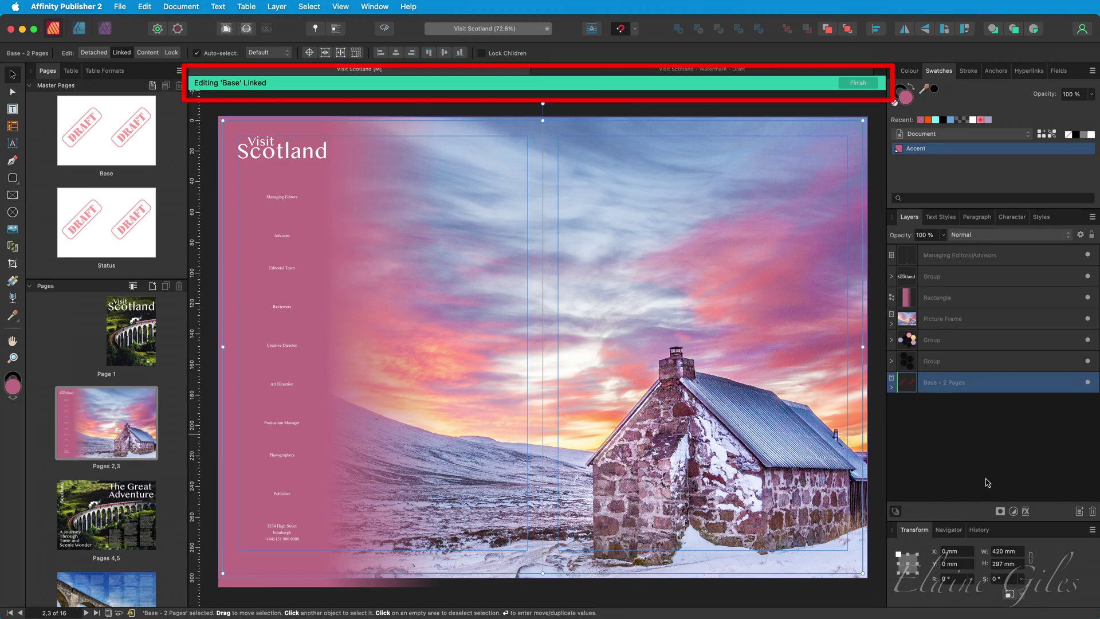
click(280, 5)
mouse_move(390, 67)
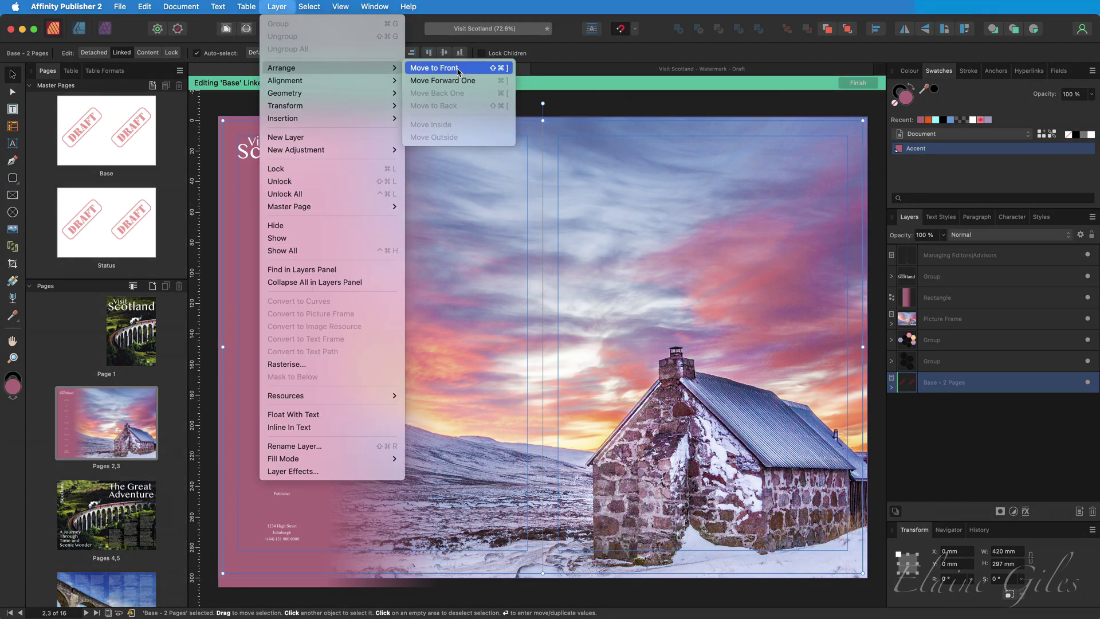
click(457, 68)
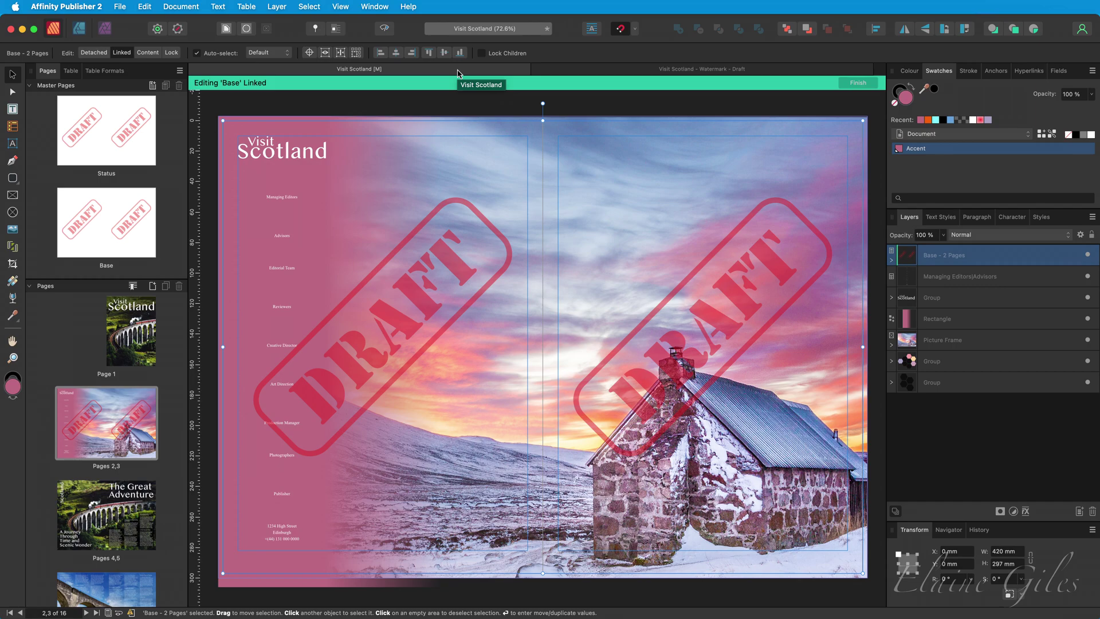
Finish linked editing, then check Page 1 through Pages 12,13 for DRAFT over content.
click(860, 84)
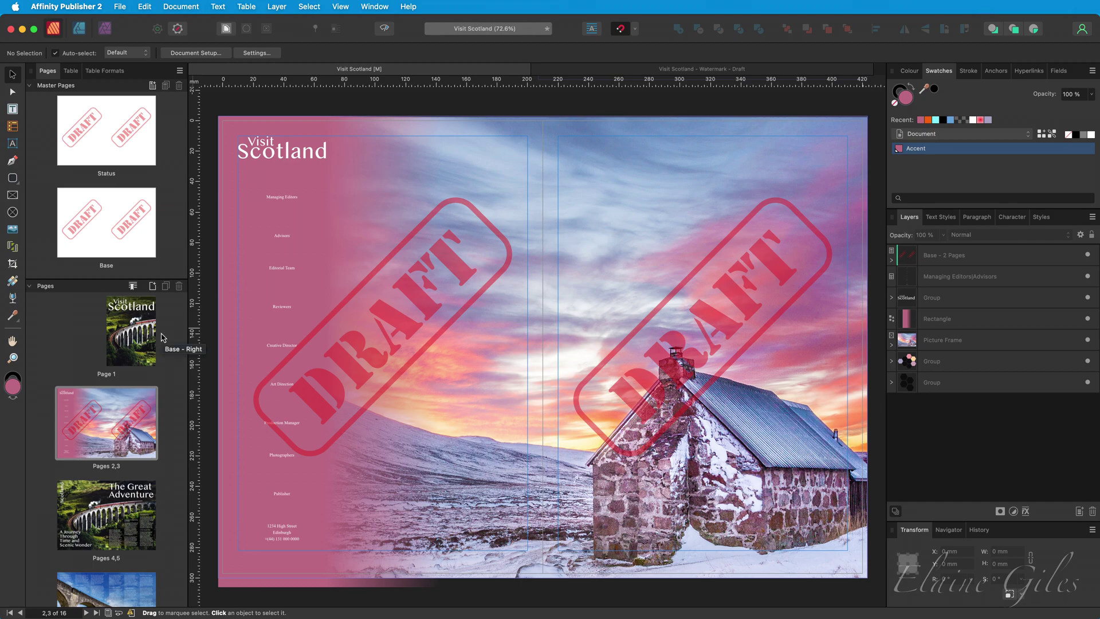
double_click(136, 334)
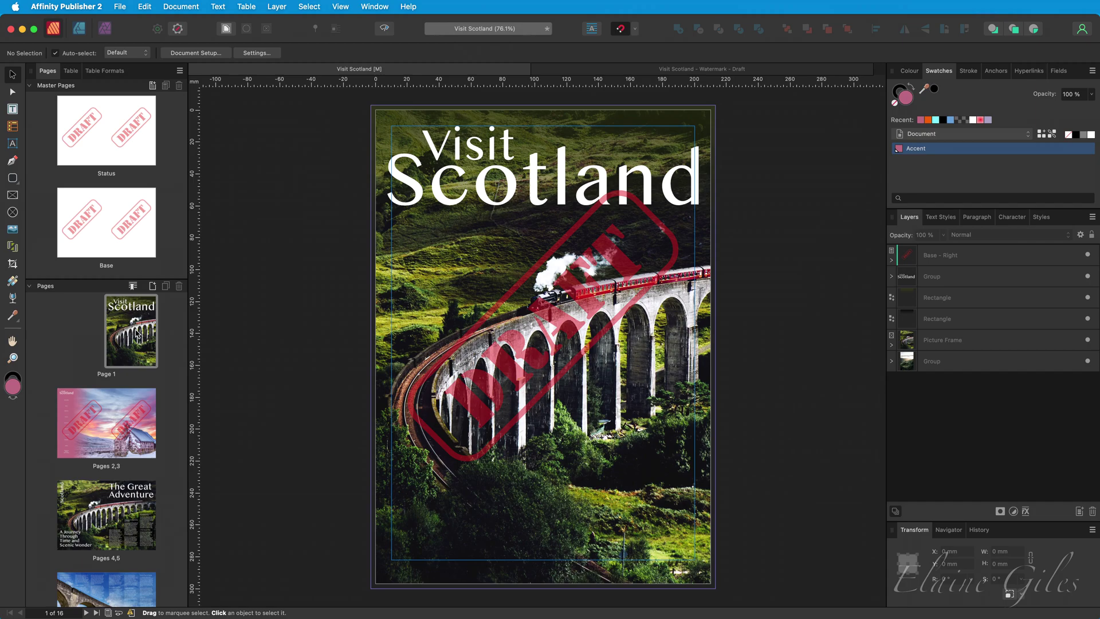
double_click(111, 515)
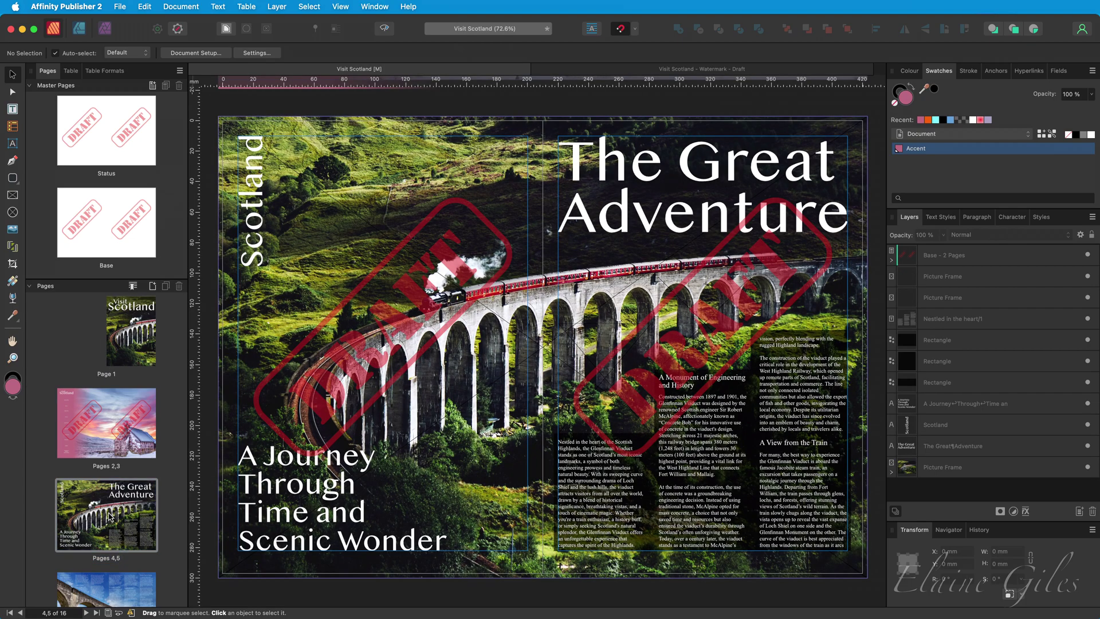
scroll(111, 516, down, 3)
double_click(111, 516)
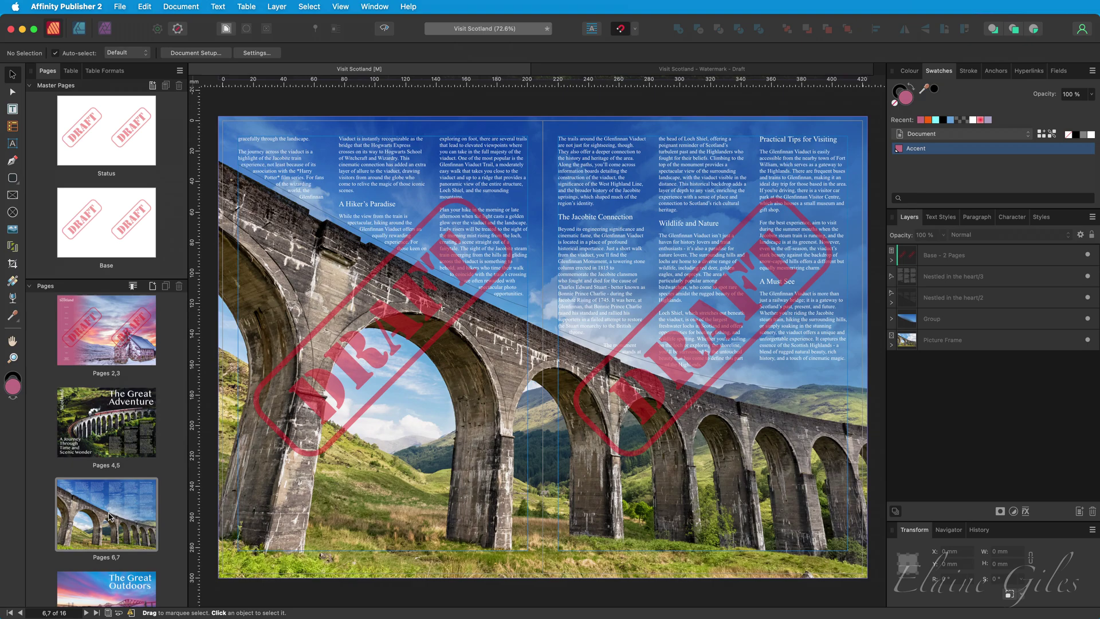
scroll(110, 516, down, 3)
double_click(110, 516)
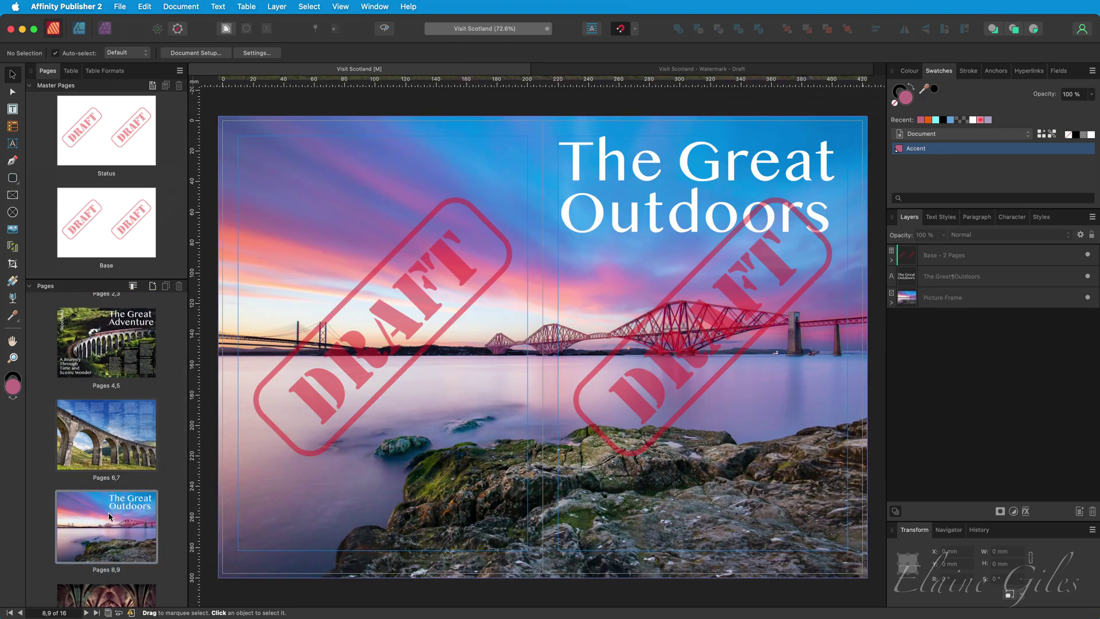
scroll(111, 515, down, 3)
double_click(111, 516)
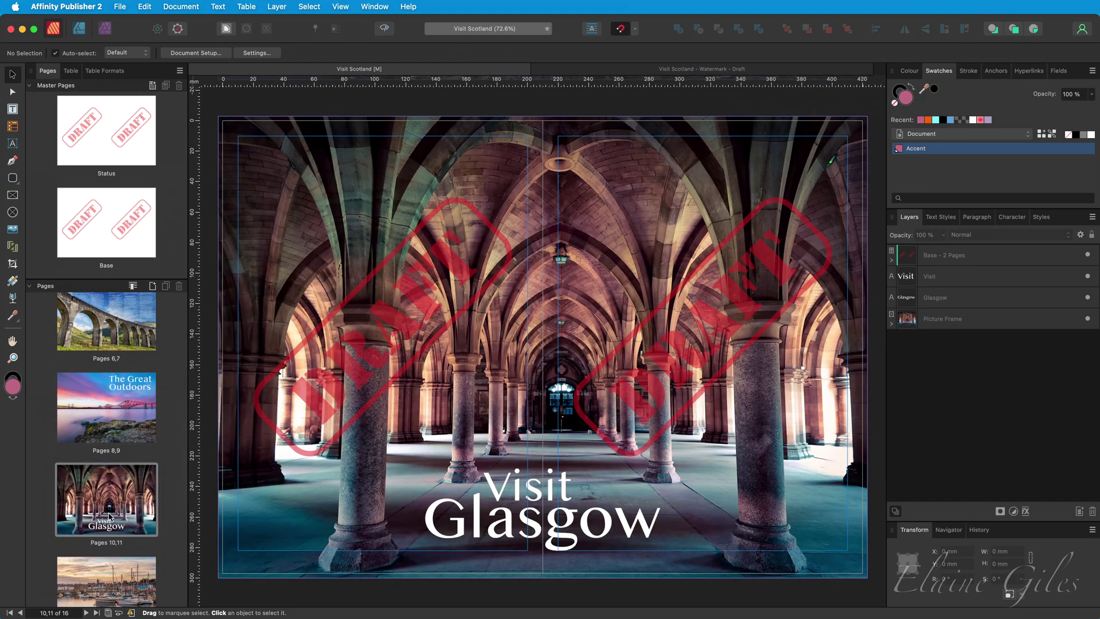
double_click(105, 584)
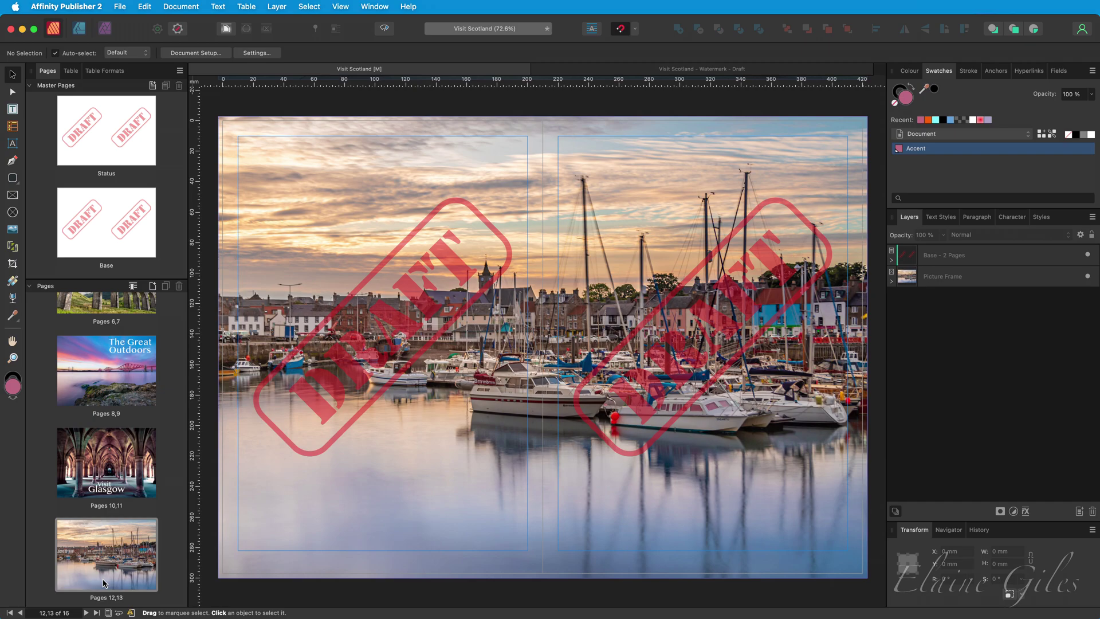
In the Status master, retype the stamp text DRAFT as PROOF.
double_click(105, 143)
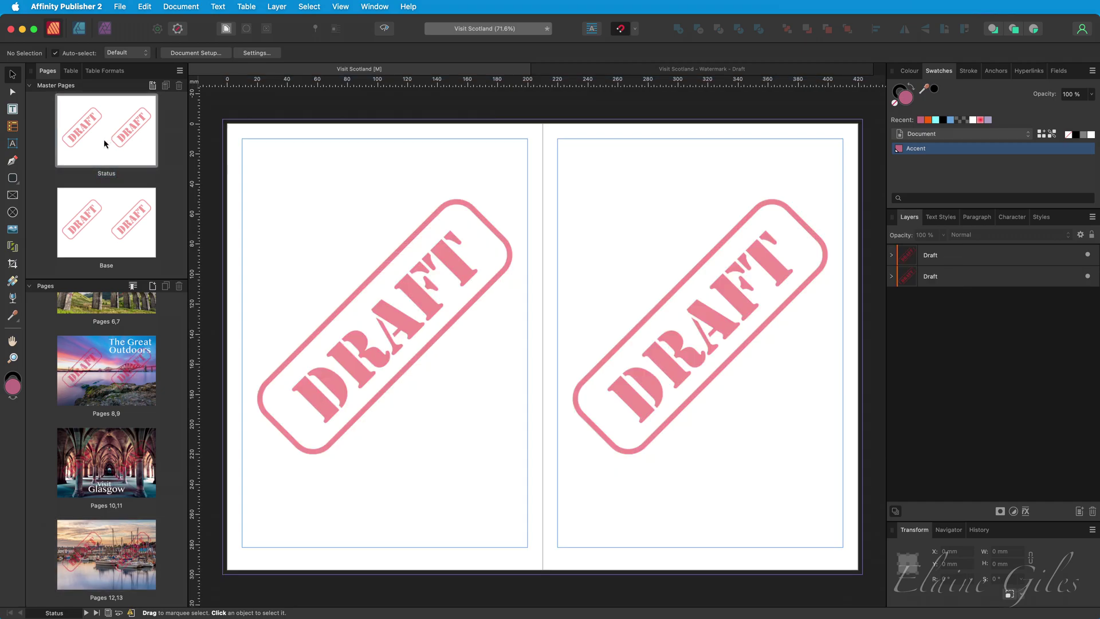
click(378, 342)
double_click(379, 340)
double_click(379, 338)
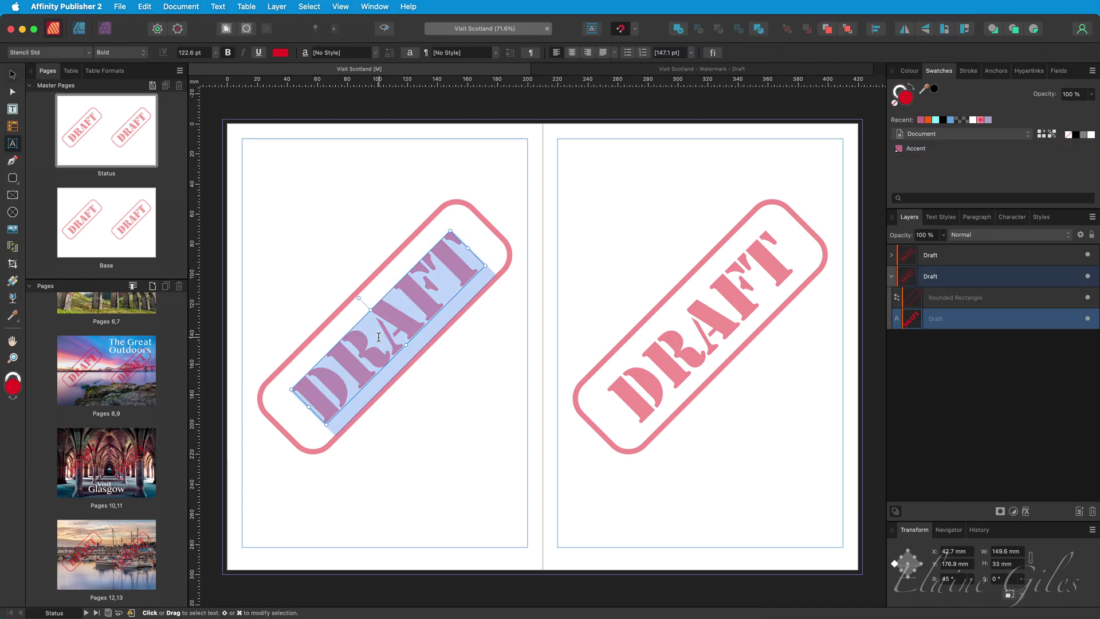
text(PROOF)
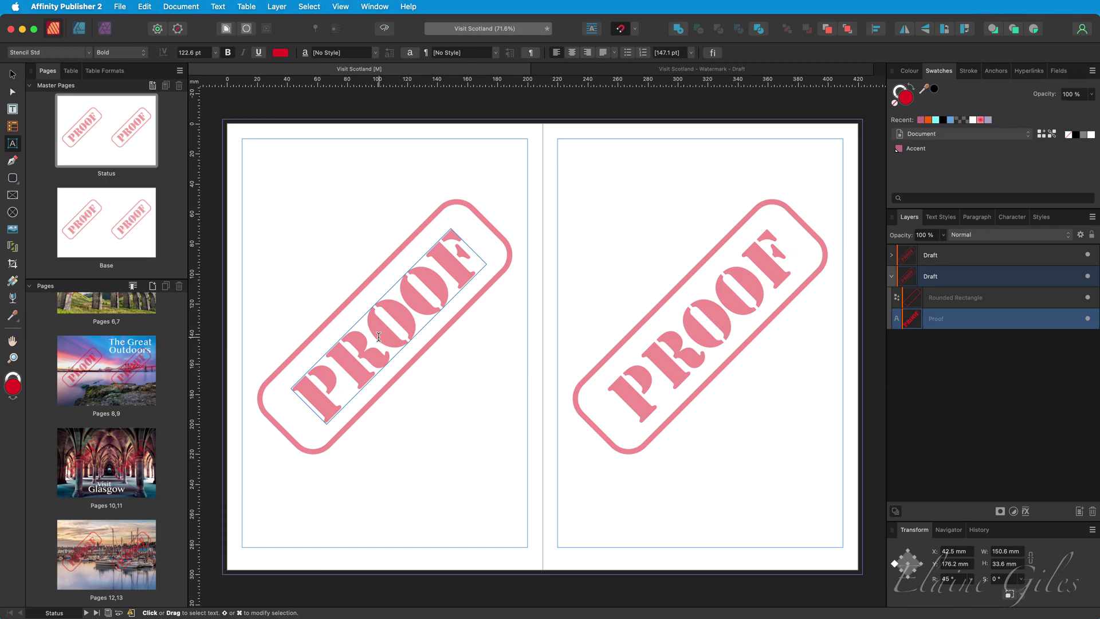
key(Escape)
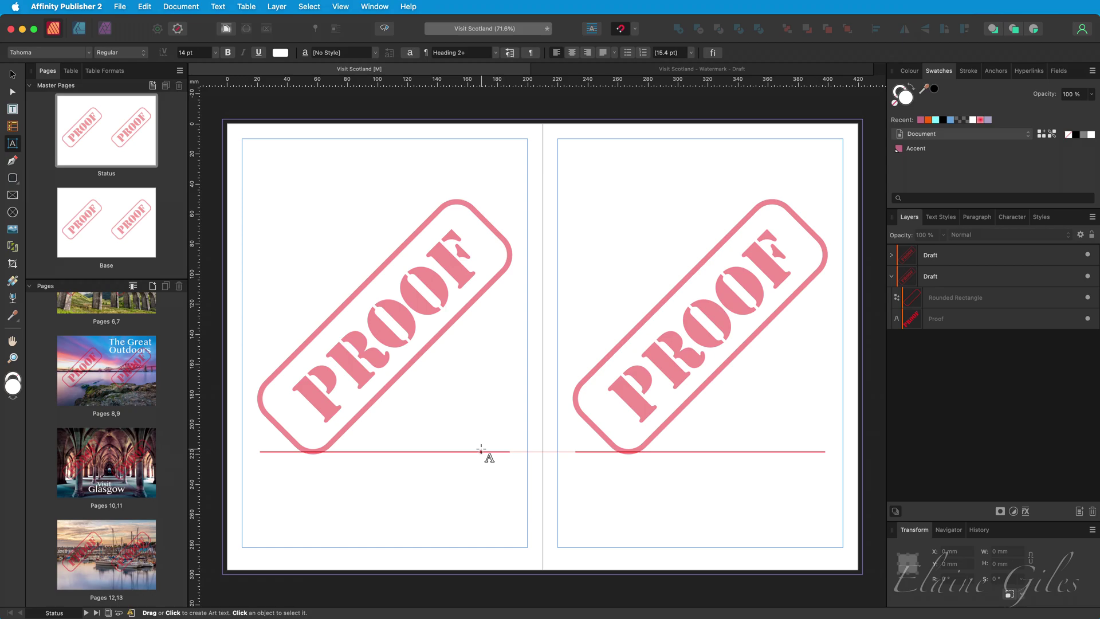
click(892, 277)
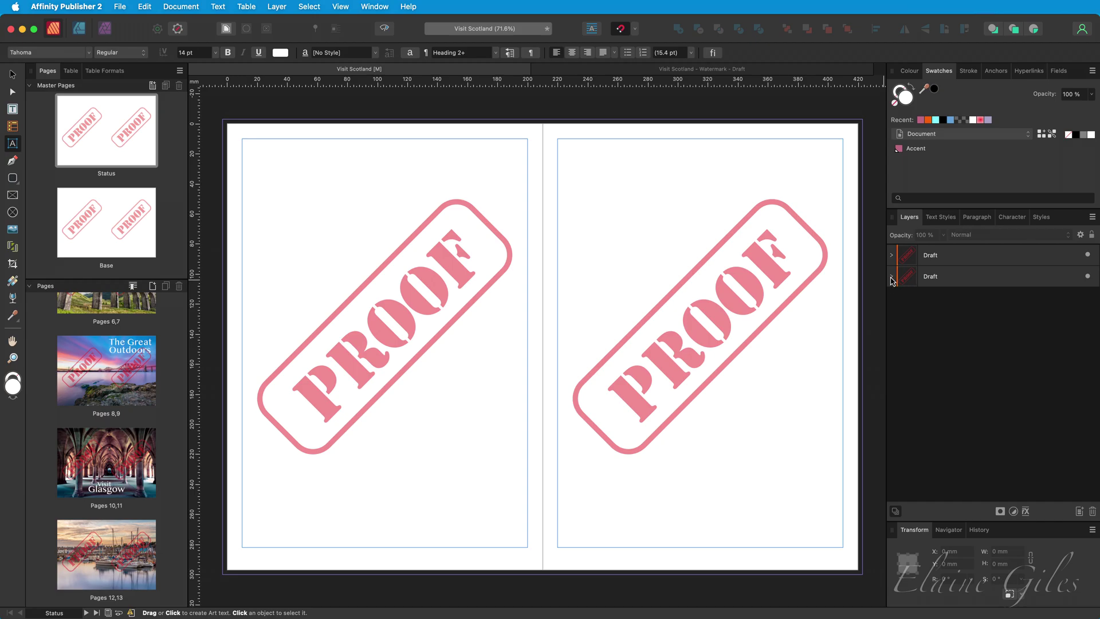
click(1088, 254)
click(1089, 277)
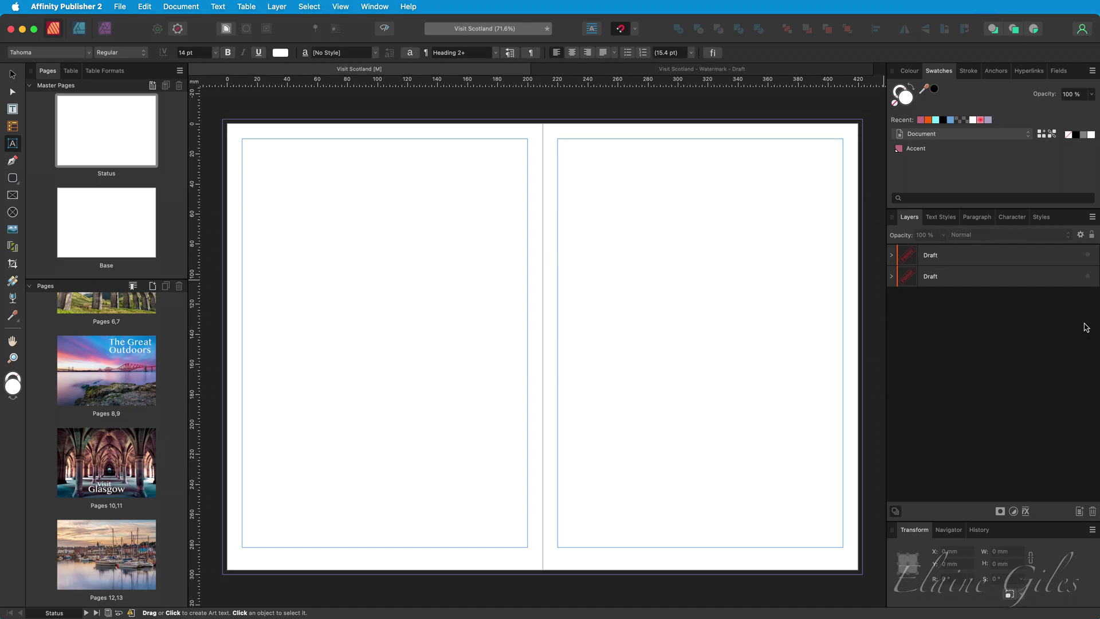
click(1087, 254)
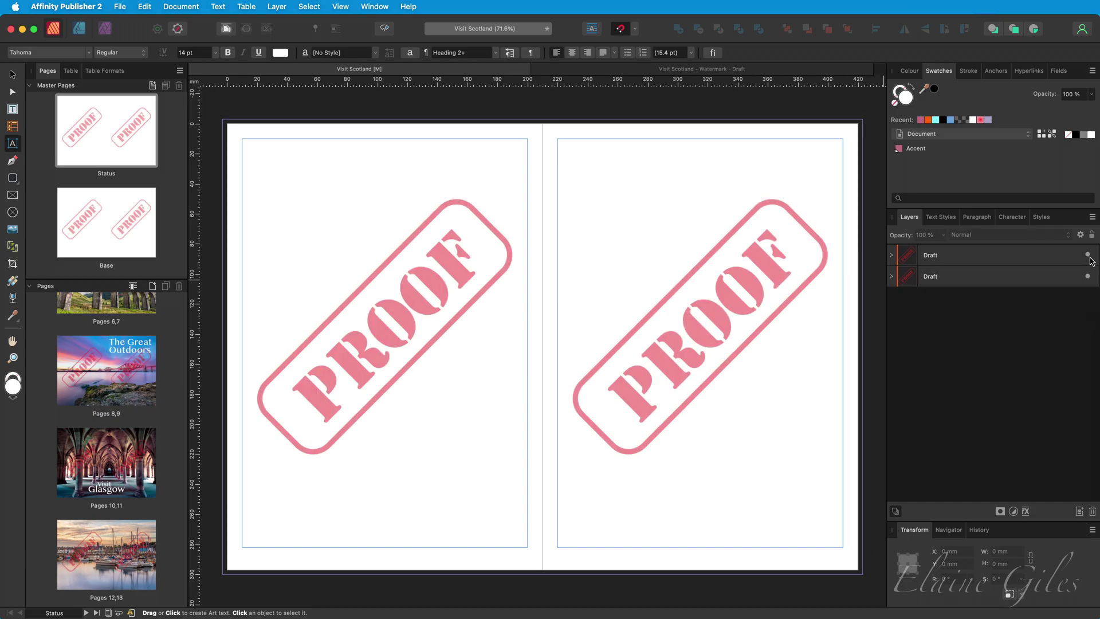